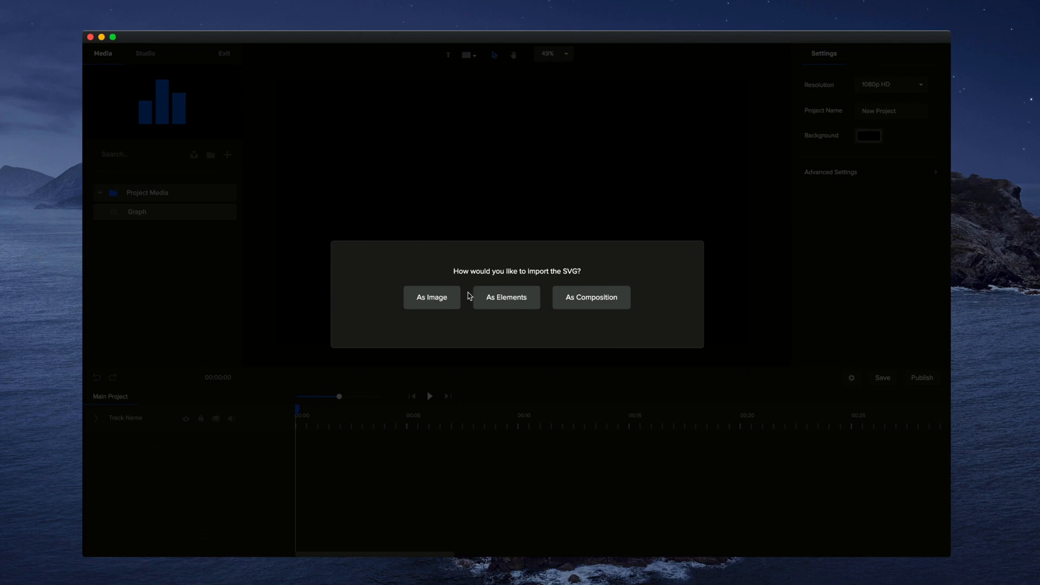
- Import the Graph SVG as elements and enlarge the timeline scale
left_click(508, 301)
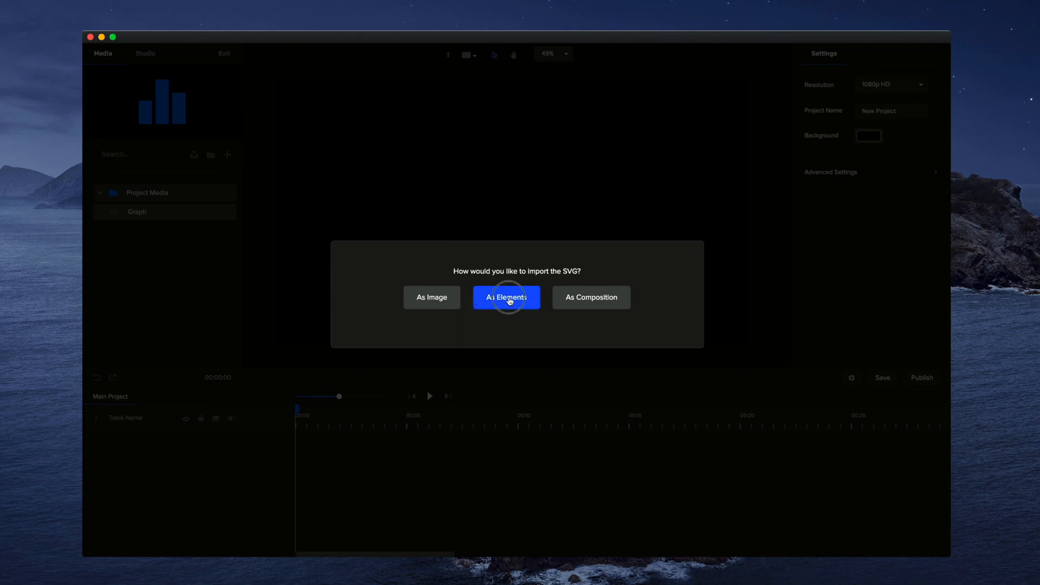
left_click_drag(339, 396, 352, 400)
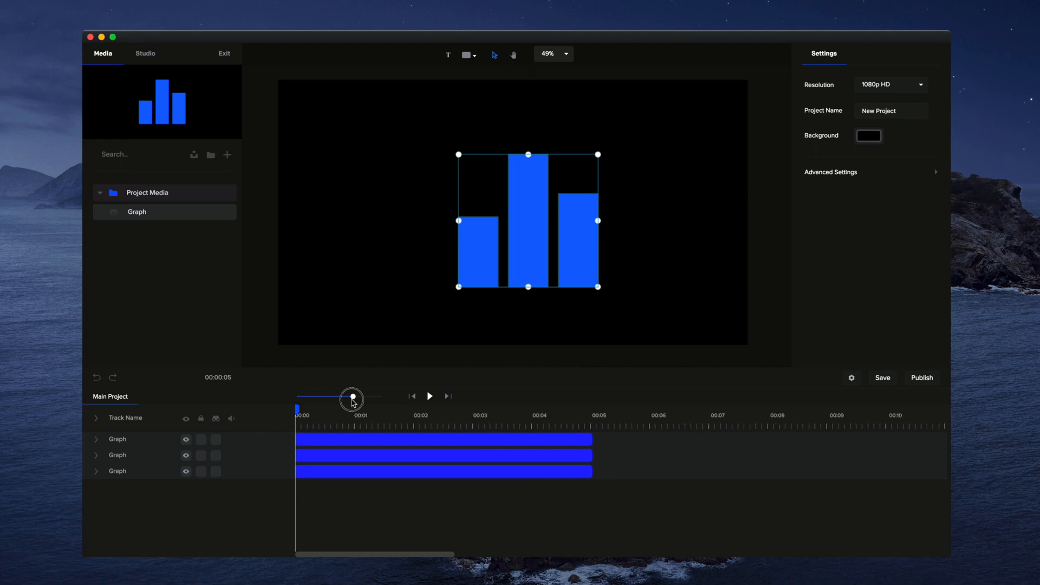
left_click(634, 255)
- Rename the three Graph tracks Right, Middle and Left to match their bars, and check the Left track by toggling its visibility
left_click(518, 253)
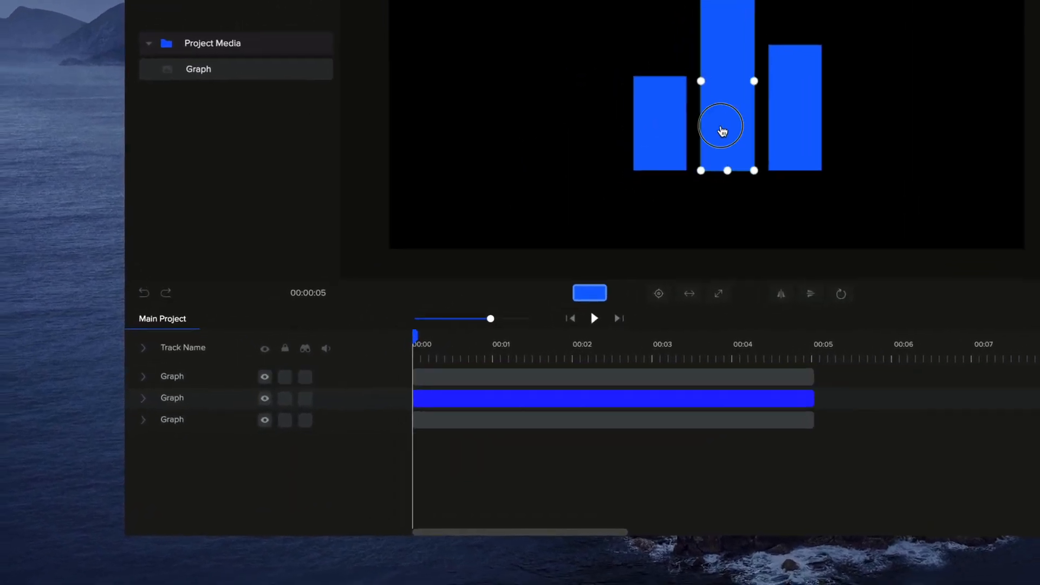
left_click(794, 124)
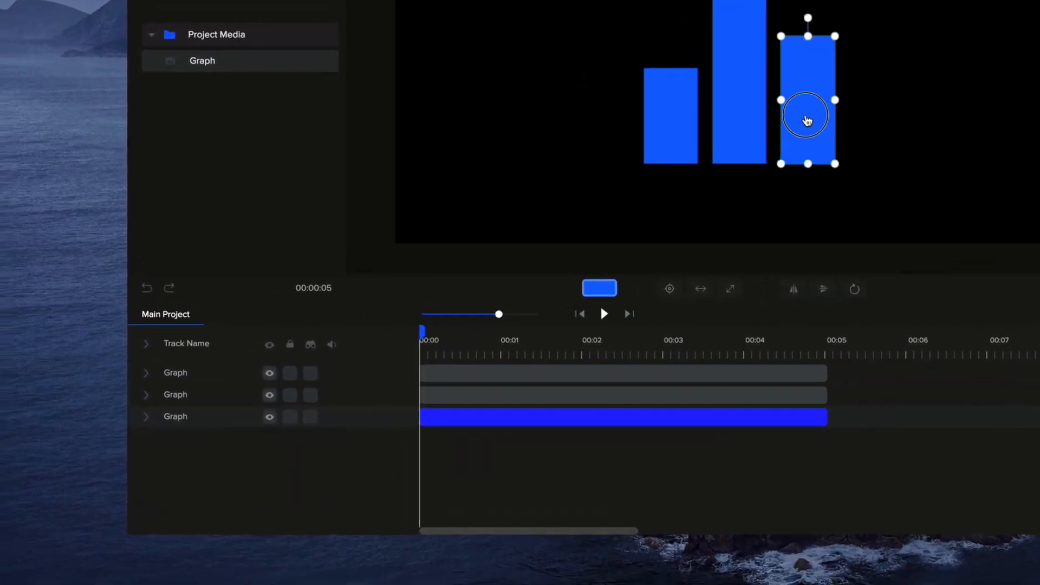
left_click(181, 421)
double_click(184, 420)
type("Right")
double_click(179, 395)
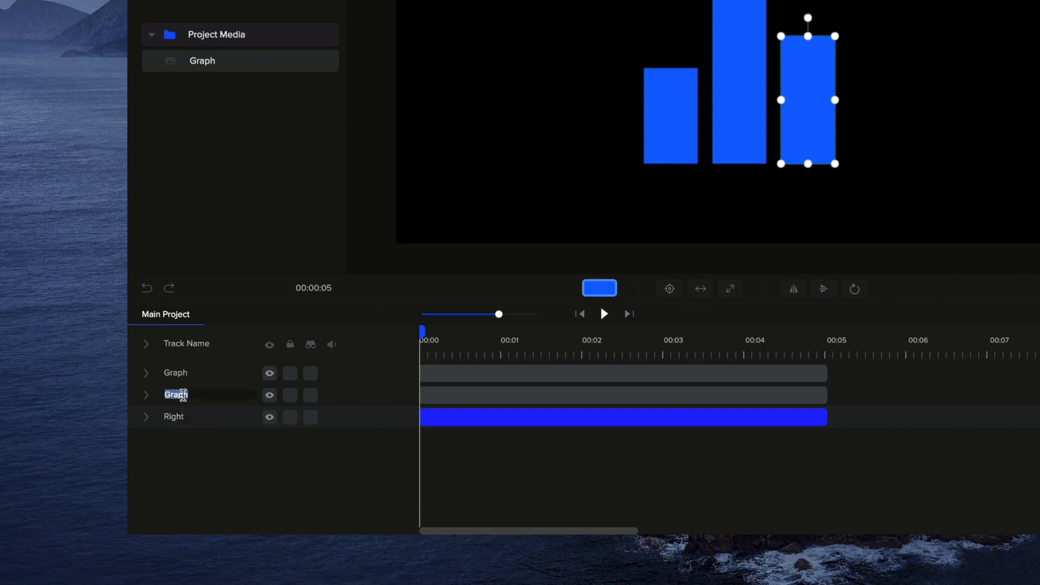
type("Middle")
double_click(179, 373)
type("Left")
left_click(268, 375)
left_click(268, 375)
- Change the left bar's solid fill to the slightly lighter blue #1578FF
left_click(814, 205)
left_click(676, 104)
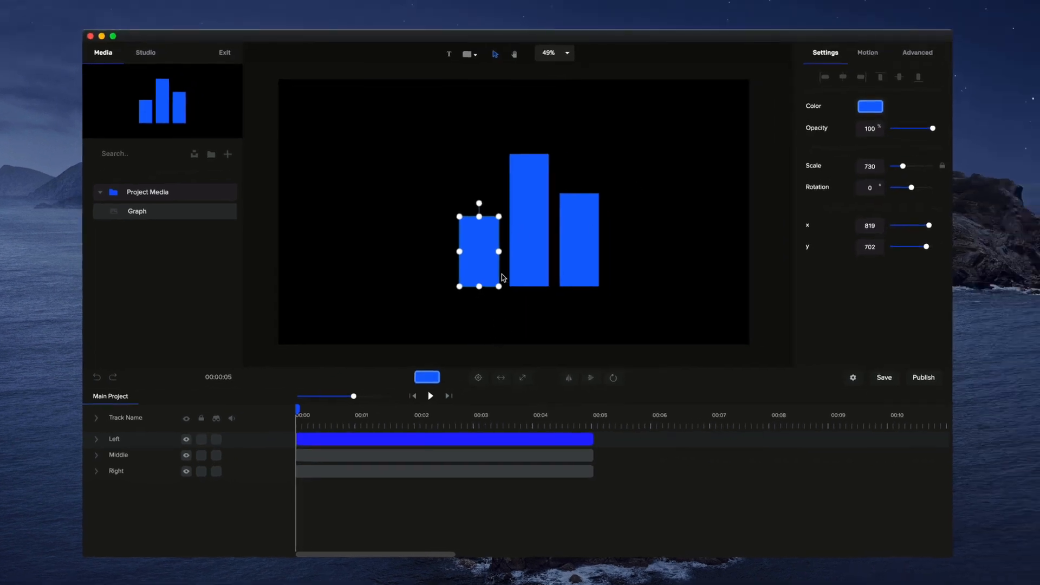
left_click(428, 377)
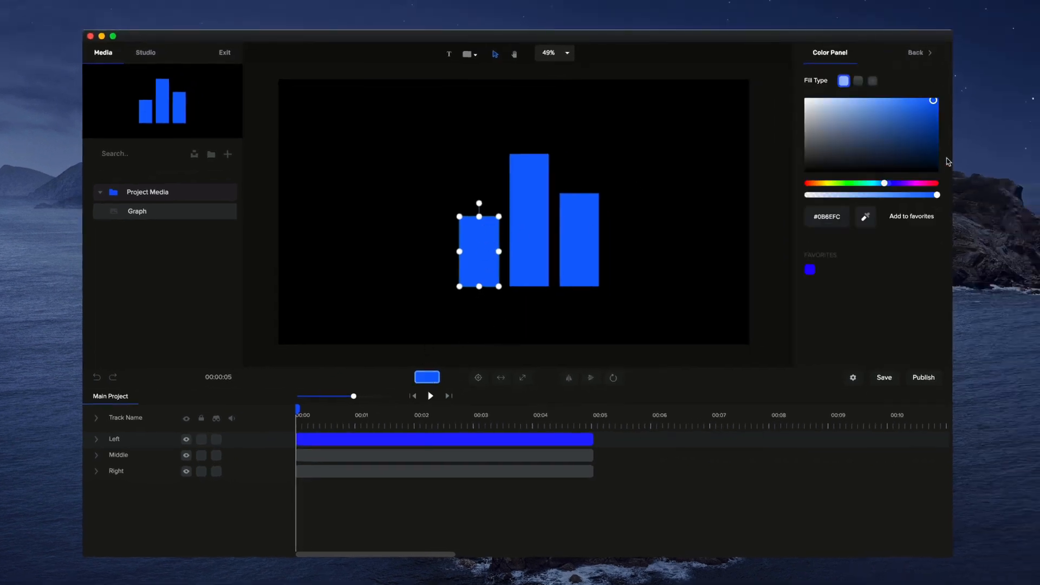
mouse_move(927, 104)
left_mouse_down()
mouse_move(841, 95)
mouse_move(928, 101)
left_mouse_up()
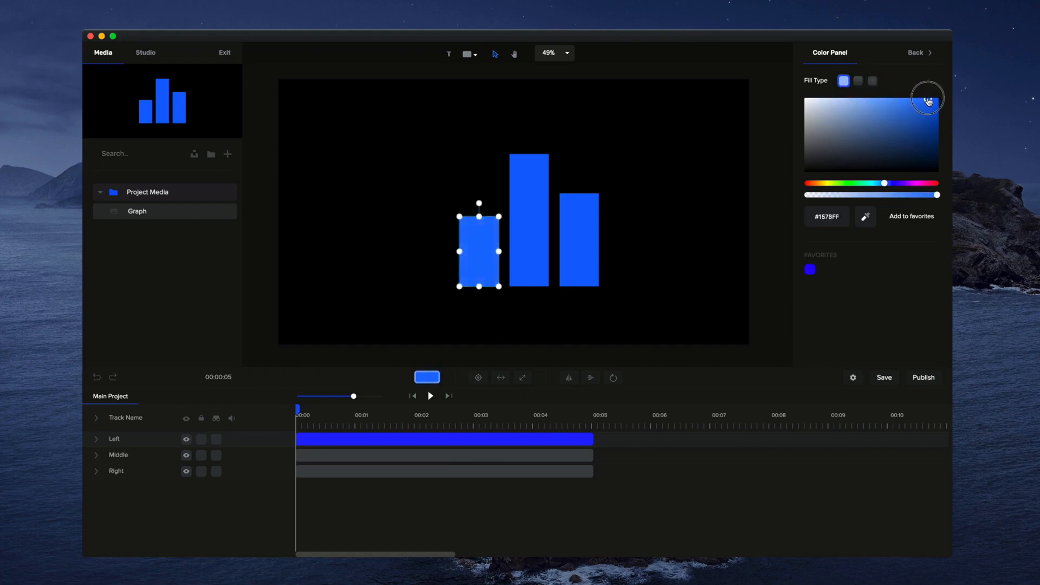
- Give the middle bar a linear gradient fill from its blue to a vivid purple
left_click(540, 219)
left_click(873, 102)
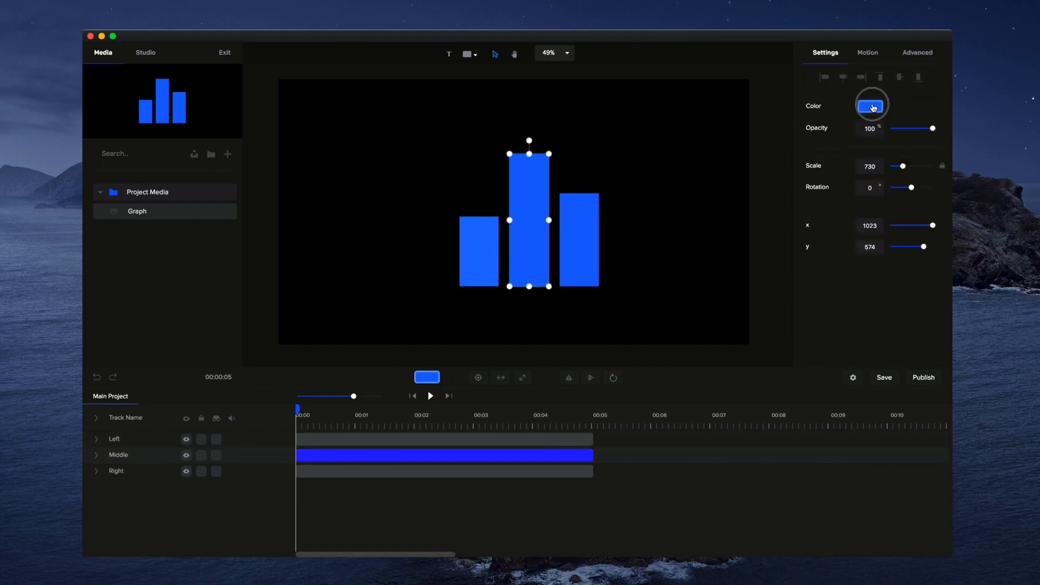
left_click(861, 83)
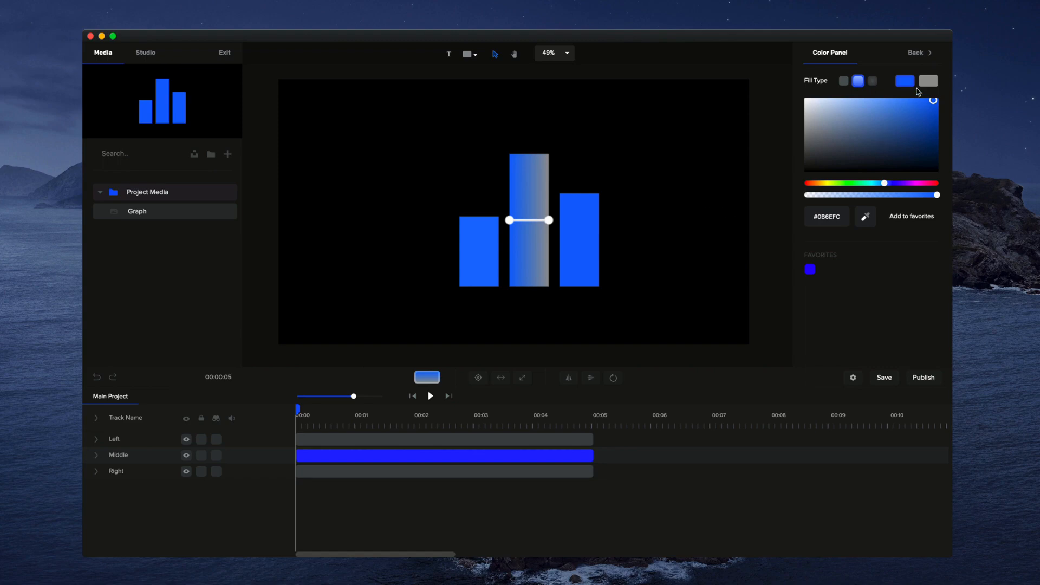
left_click(927, 82)
left_click(901, 183)
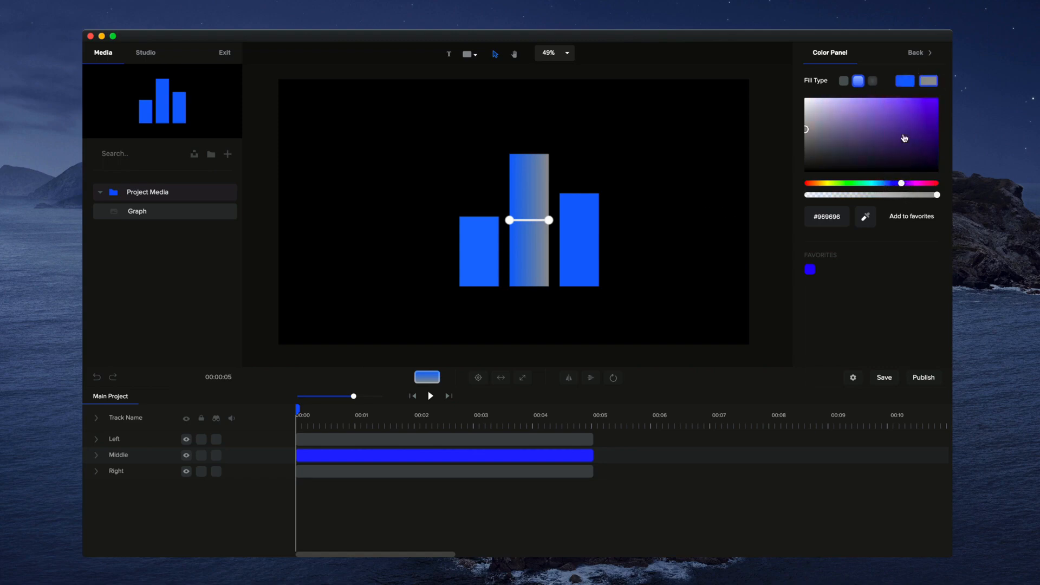
left_click(930, 100)
- Give the right bar a linear gradient fill from its blue to purple #7D15F4
left_click(591, 239)
left_click(865, 105)
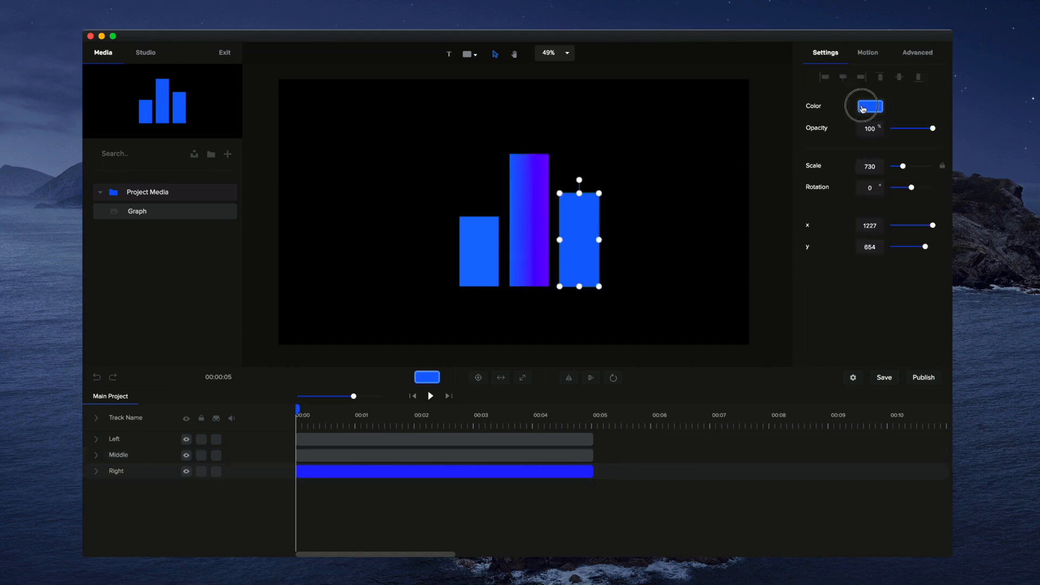
left_click(858, 82)
left_click(927, 82)
left_click(901, 183)
left_click(928, 101)
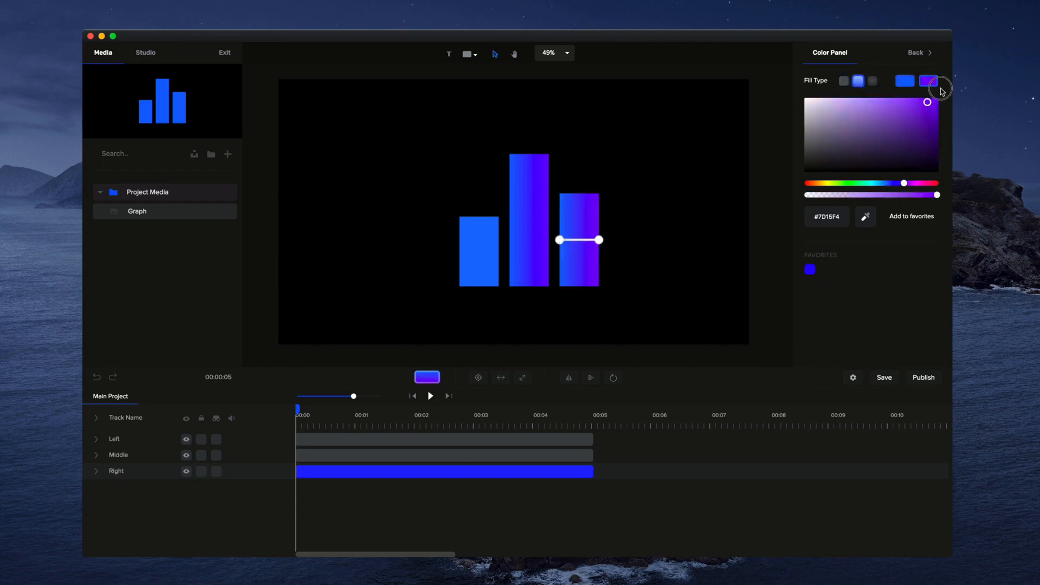
- Give the left bar a linear gradient fill from its blue to purple
left_click(481, 246)
left_click(868, 104)
left_click(859, 85)
left_click(929, 83)
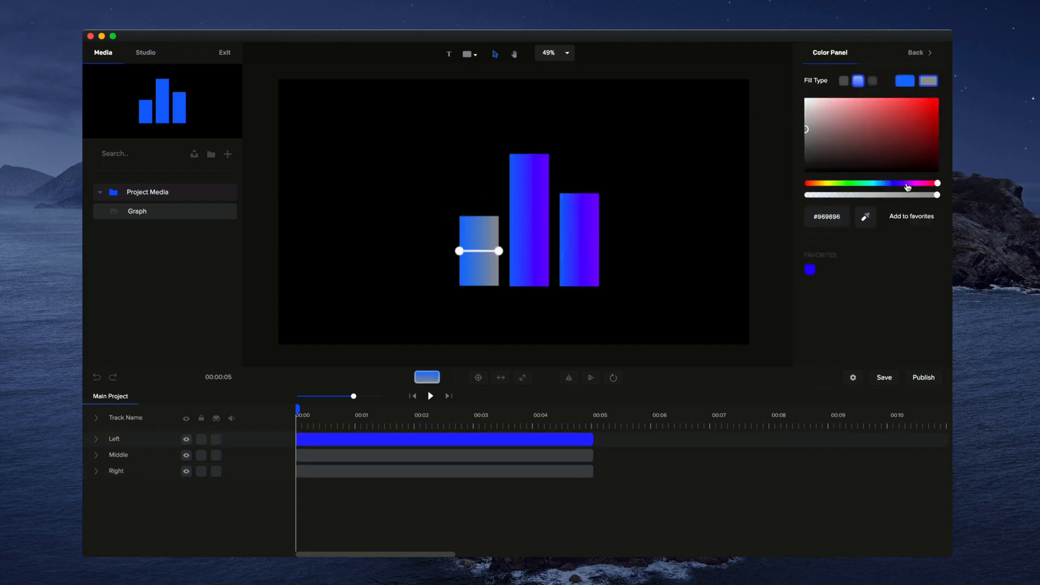
left_click(905, 183)
left_click(931, 100)
left_click(656, 187)
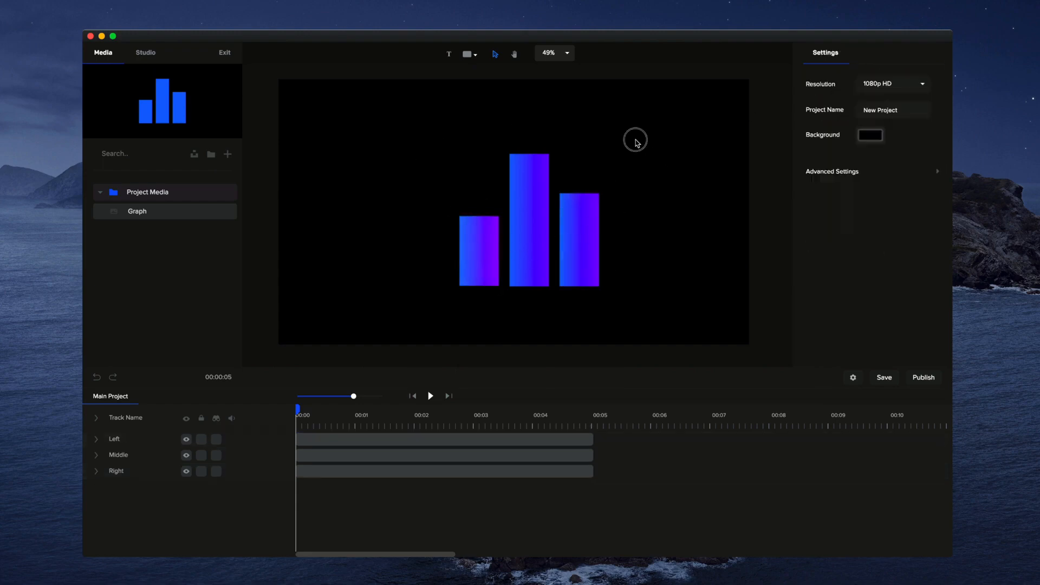
- Move all three bars together to the centre of the canvas
left_click_drag(635, 136, 428, 304)
left_click_drag(524, 263, 503, 255)
left_click(660, 272)
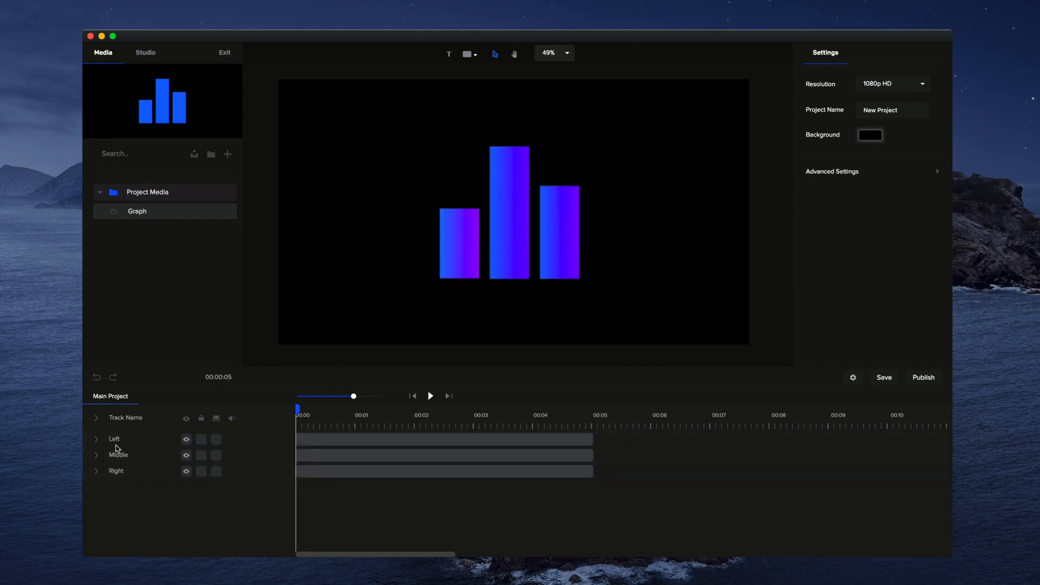
- Apply the Scale Up entrance animation to the middle bar and preview it
left_click(494, 242)
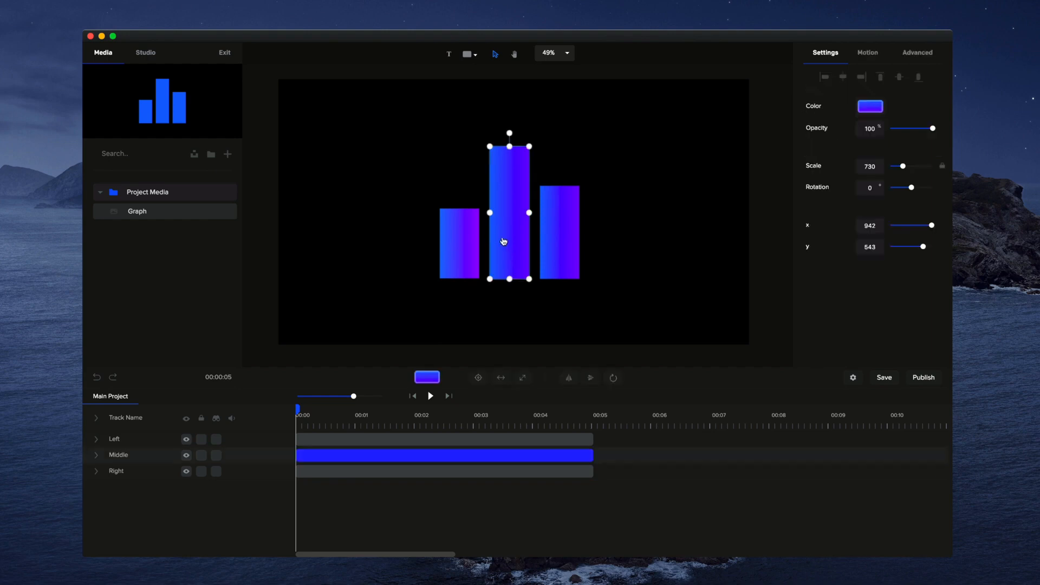
left_click(870, 54)
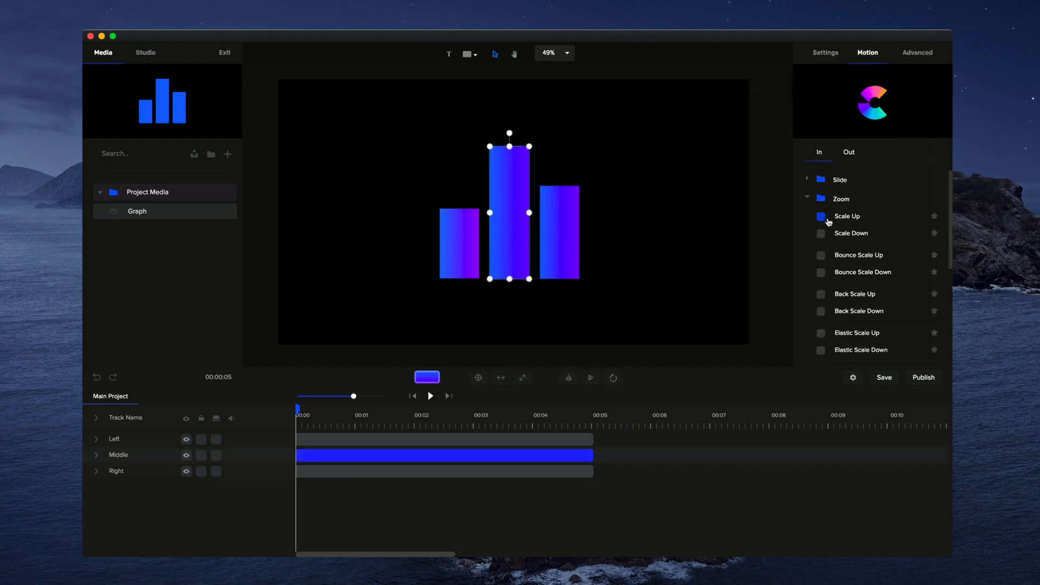
scroll(827, 226, "down", 1)
left_click(821, 215)
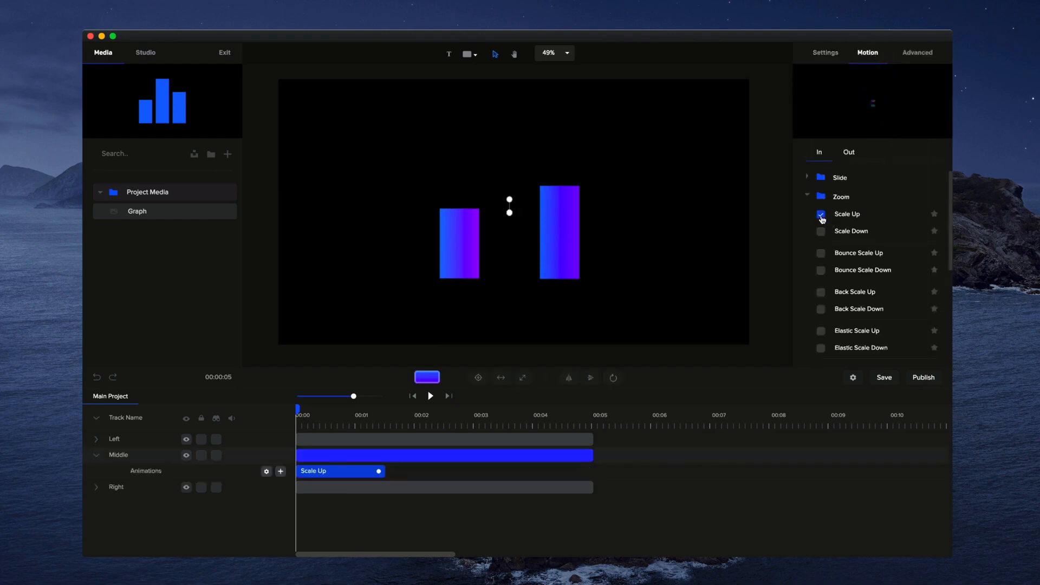
left_click(431, 396)
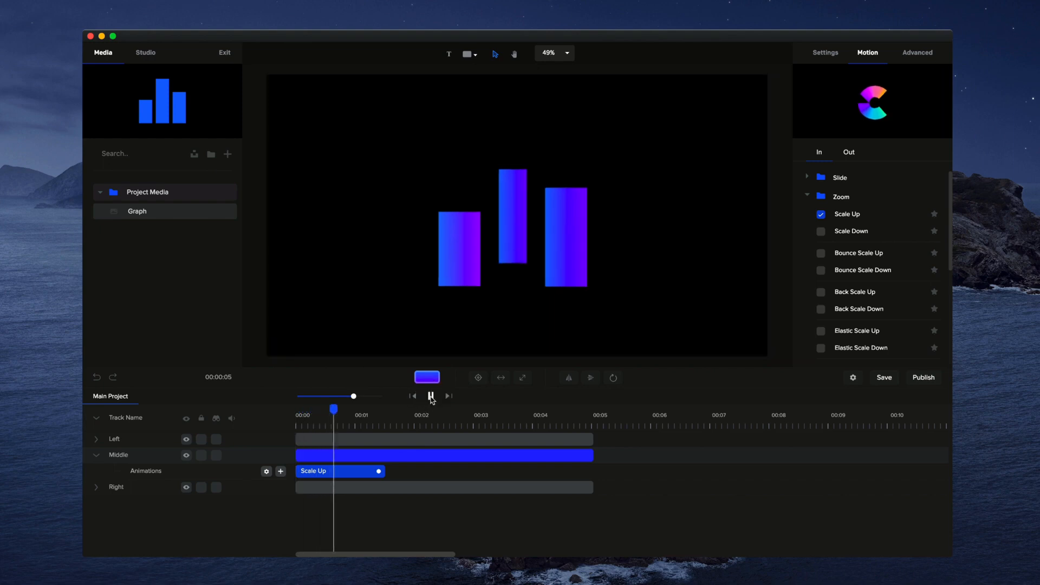
left_click(430, 396)
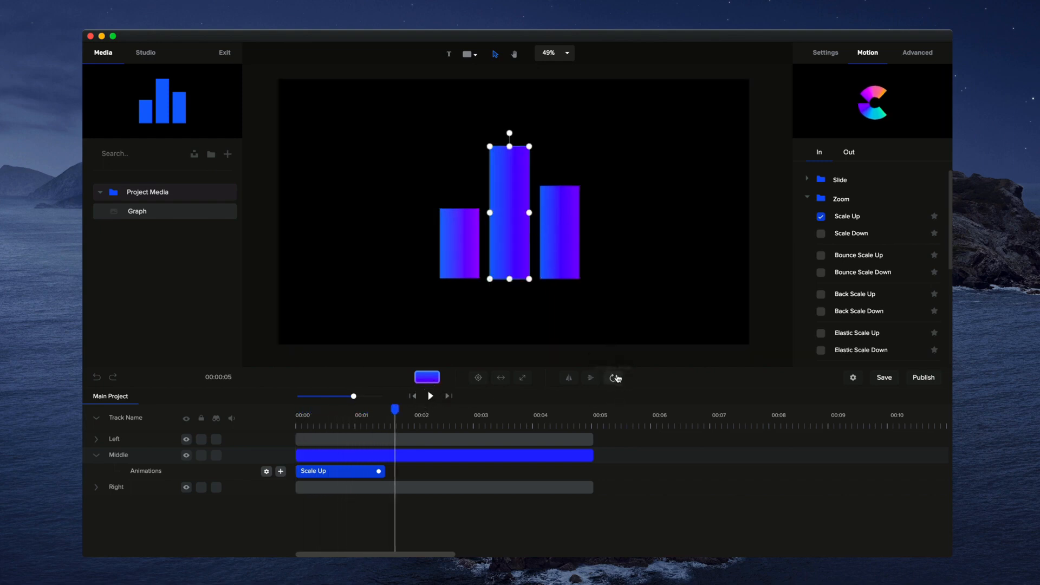
- Set the middle bar's anchor point to its bottom centre and preview the animation from the start
left_click(615, 378)
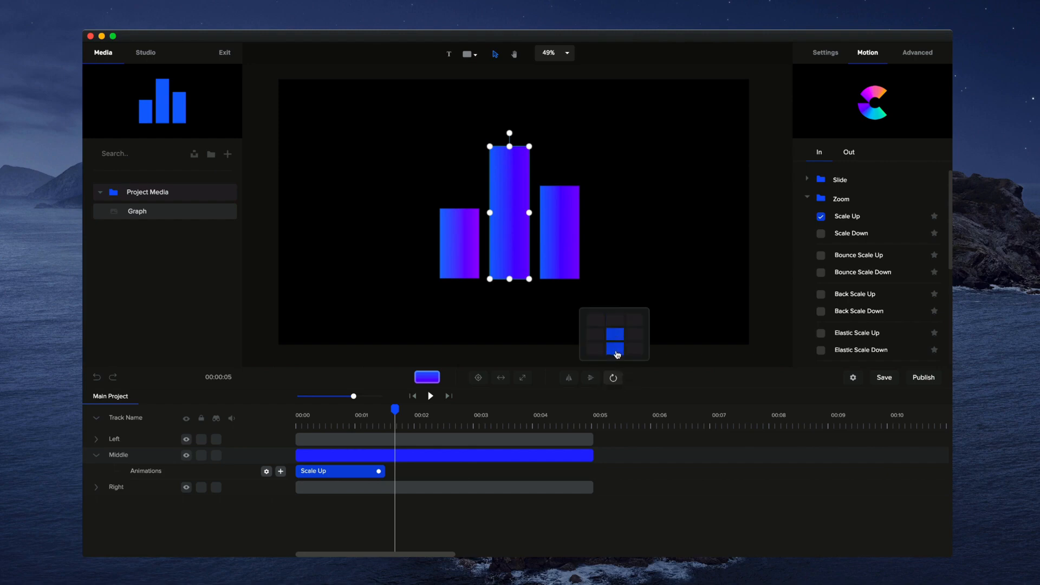
left_click(616, 355)
left_click_drag(395, 409, 271, 420)
left_click(431, 396)
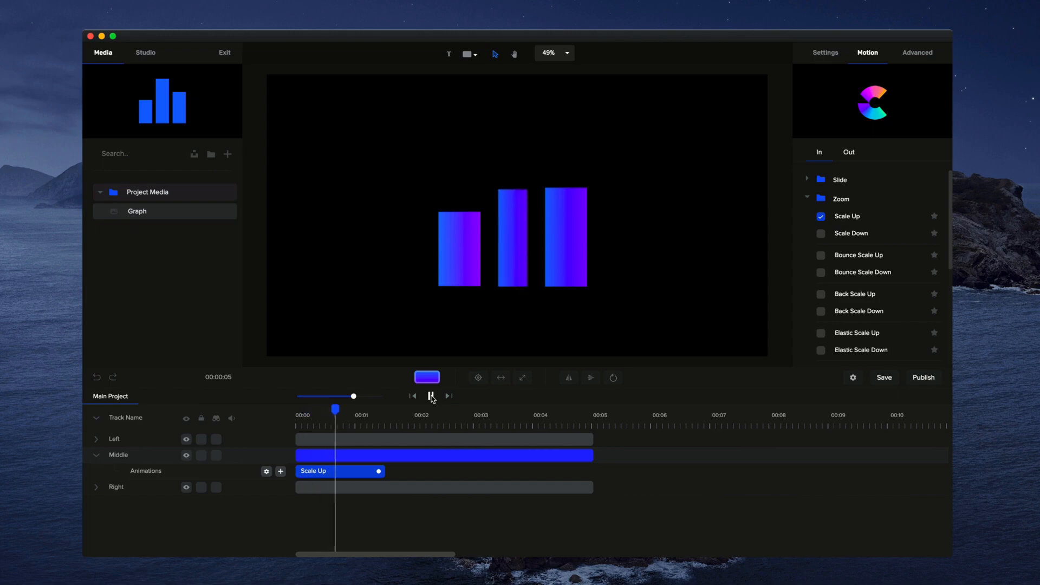
left_click(431, 397)
- Replace the middle bar's Scale Up animation with the Distort Vertical entrance animation and preview it from the start
right_click(357, 471)
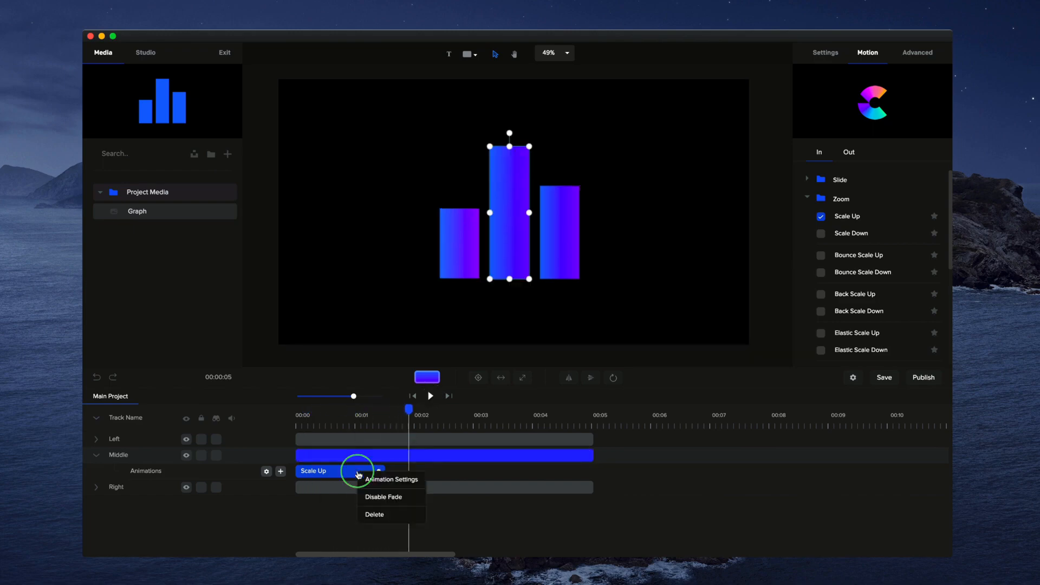
left_click(392, 515)
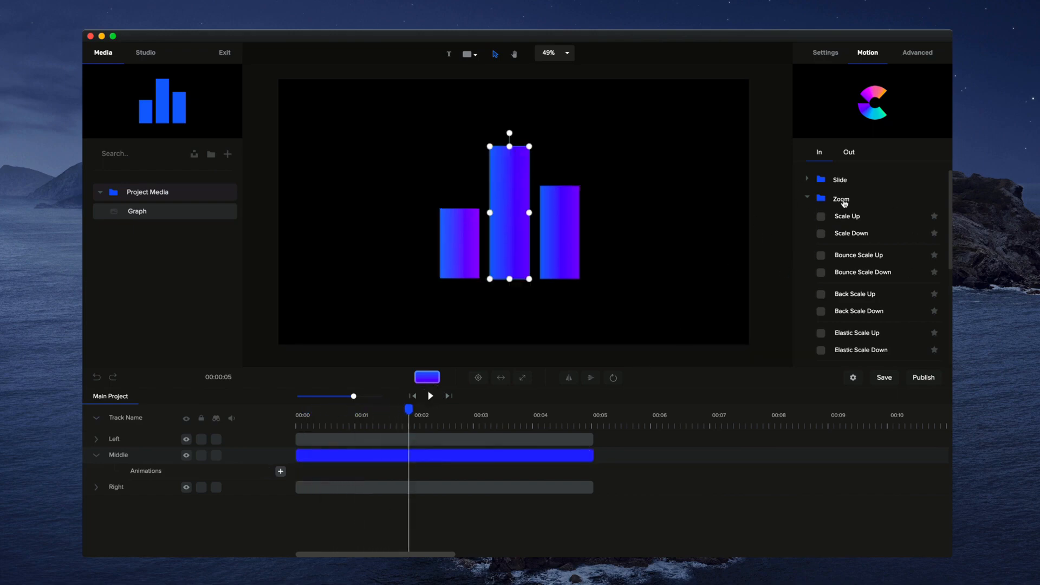
left_click(807, 198)
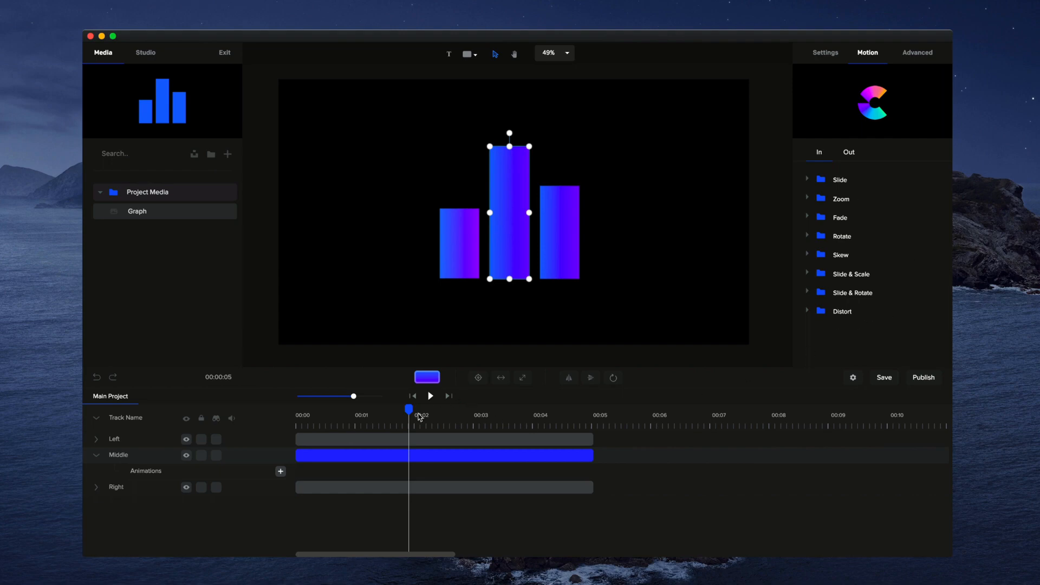
left_click(808, 313)
scroll(852, 317, "down", 1)
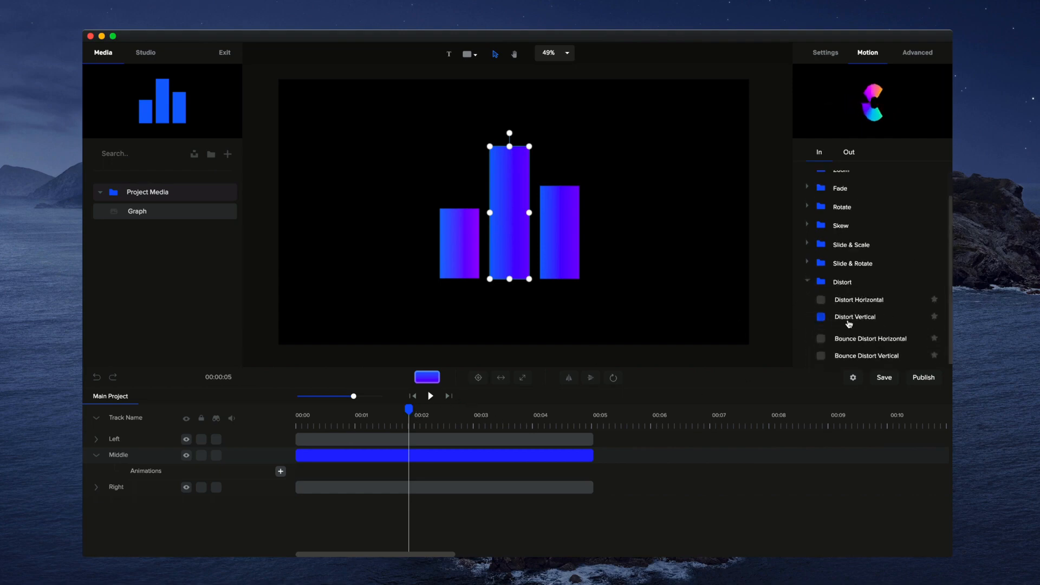
left_click(840, 321)
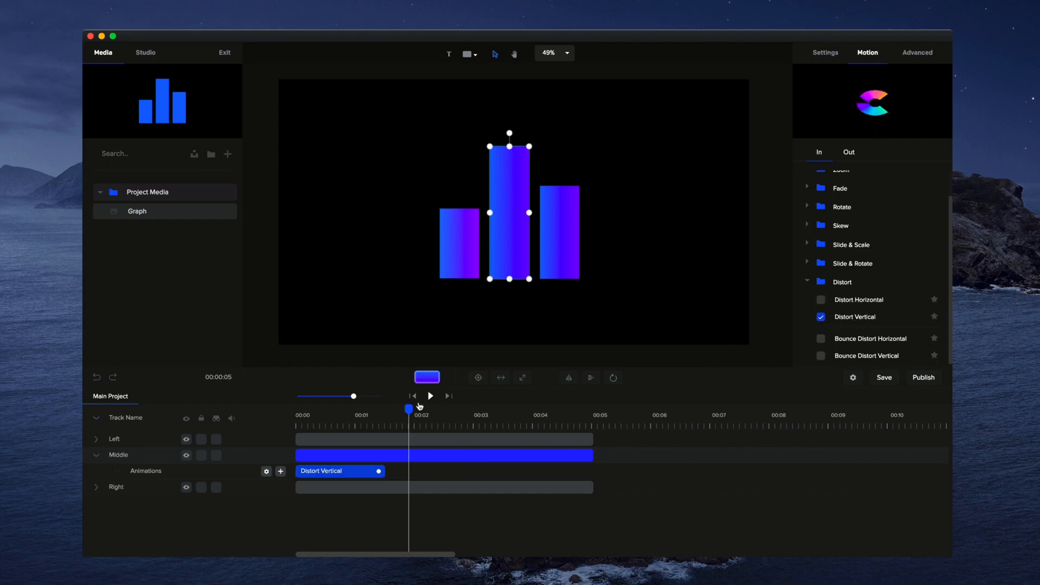
left_click_drag(408, 410, 291, 410)
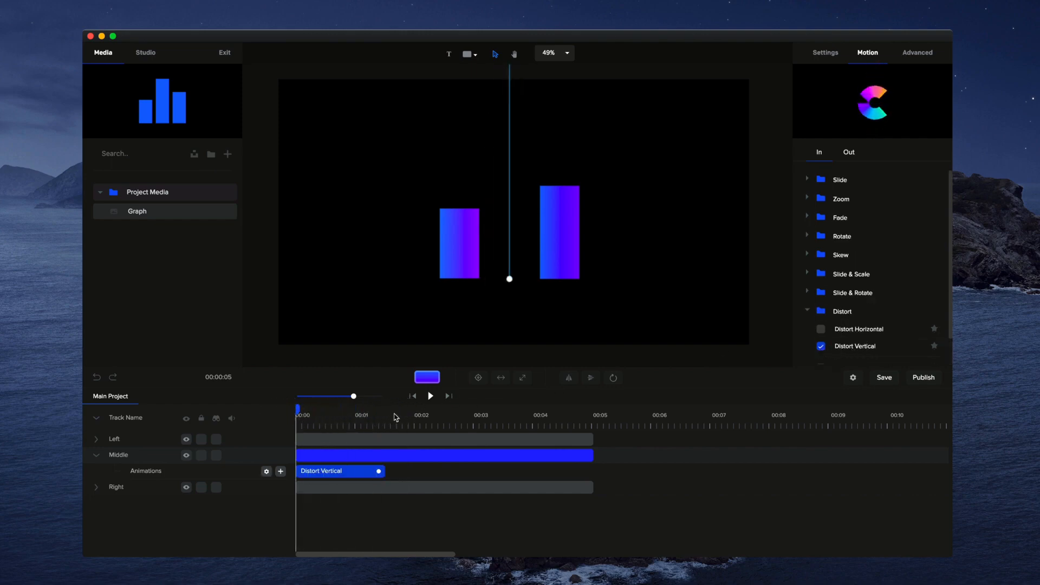
left_click(430, 396)
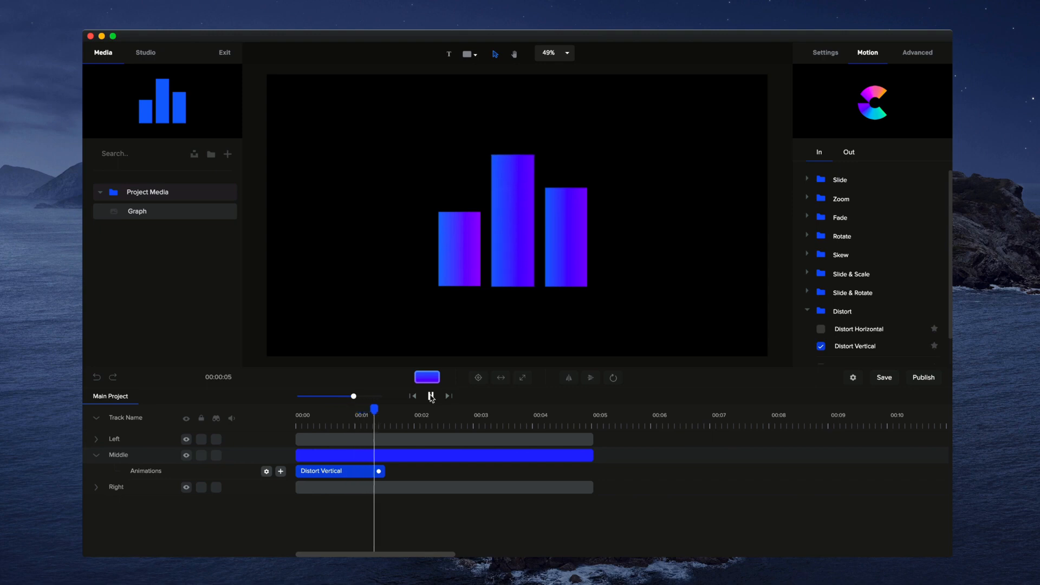
- Shorten the middle bar's Distort Vertical animation to about 0.8 seconds and return the playhead to the start
left_click(395, 458)
left_click_drag(378, 471, 340, 470)
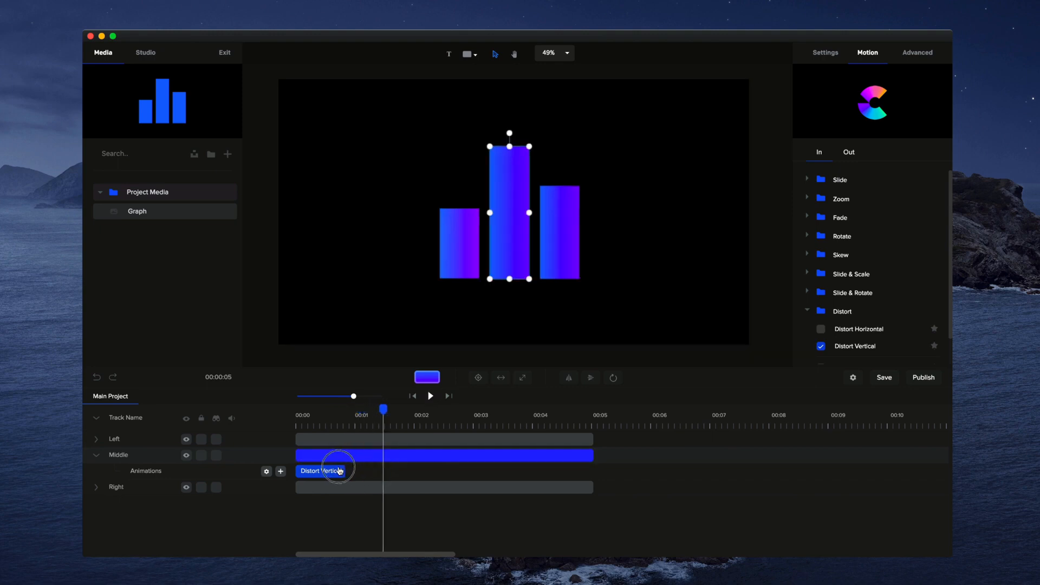
left_click(413, 396)
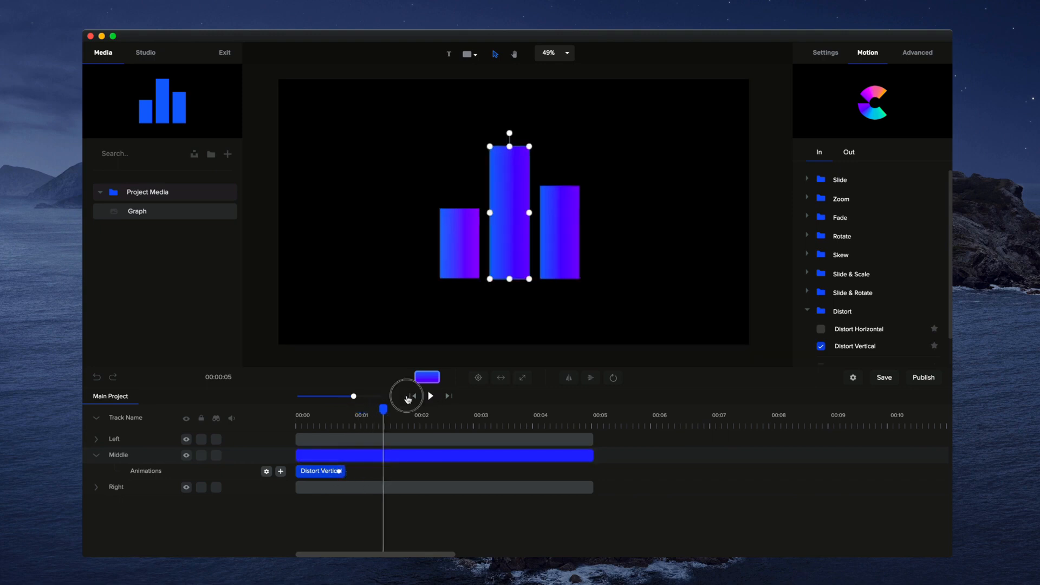
- Apply the Distort Vertical entrance animation to the right bar
left_click(309, 442)
scroll(848, 331, "down", 2)
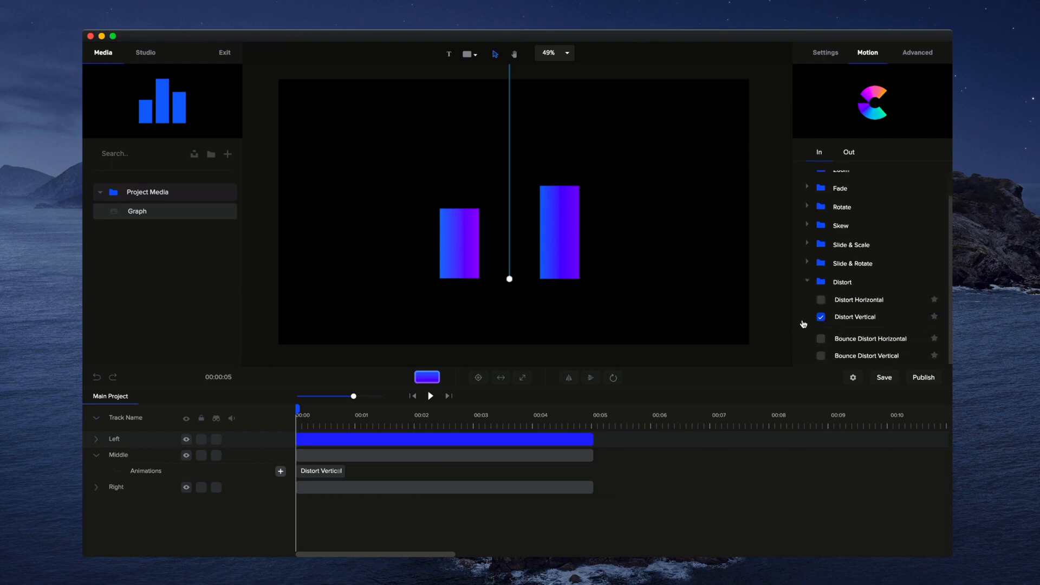
left_click(351, 487)
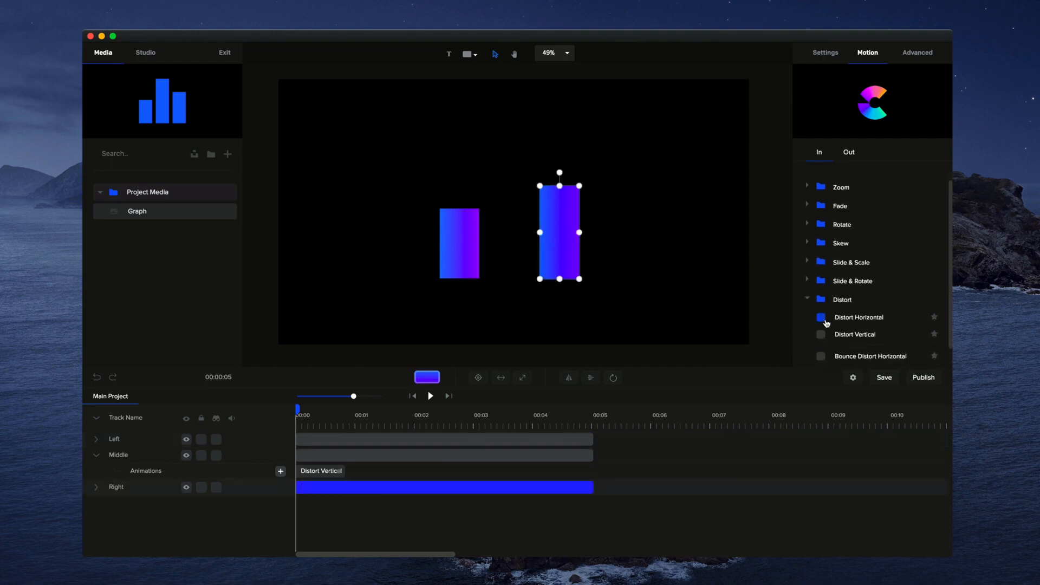
left_click(821, 318)
left_click(822, 335)
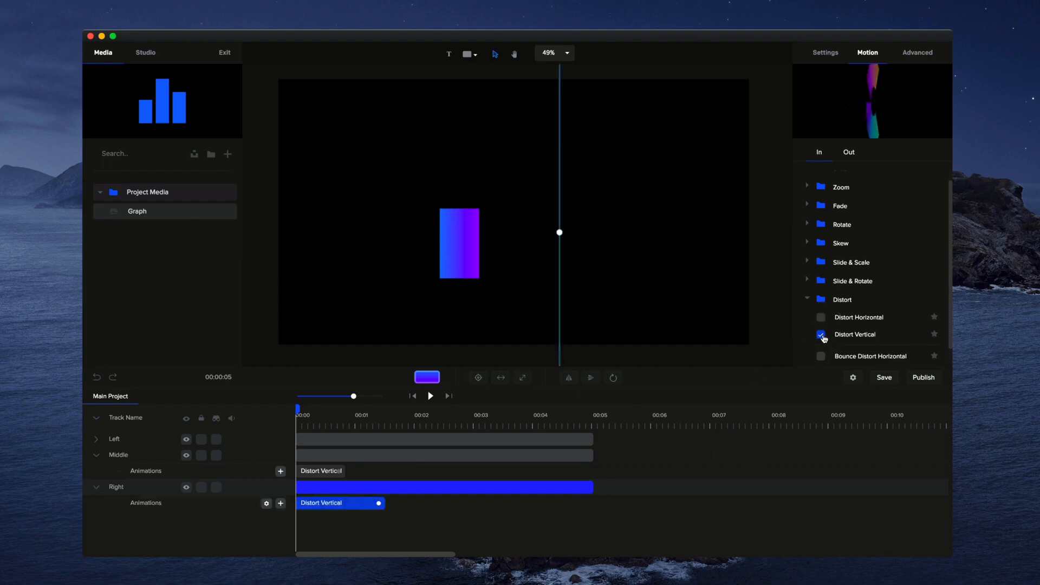
- Apply the Distort Horizontal entrance animation to the left bar and shorten it to about 0.8 seconds
left_click(389, 437)
left_click(399, 436)
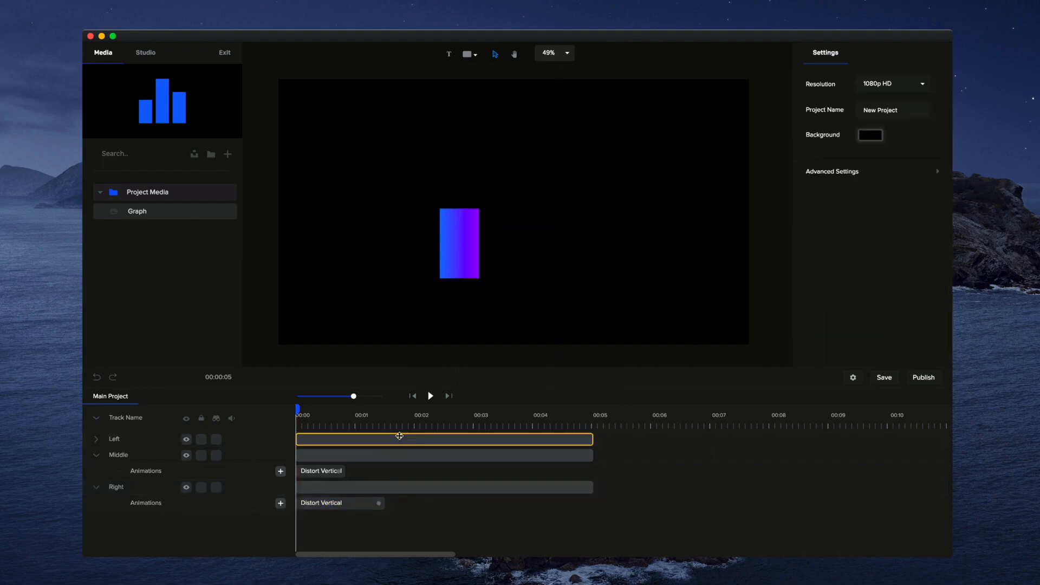
left_click(399, 436)
left_click(867, 53)
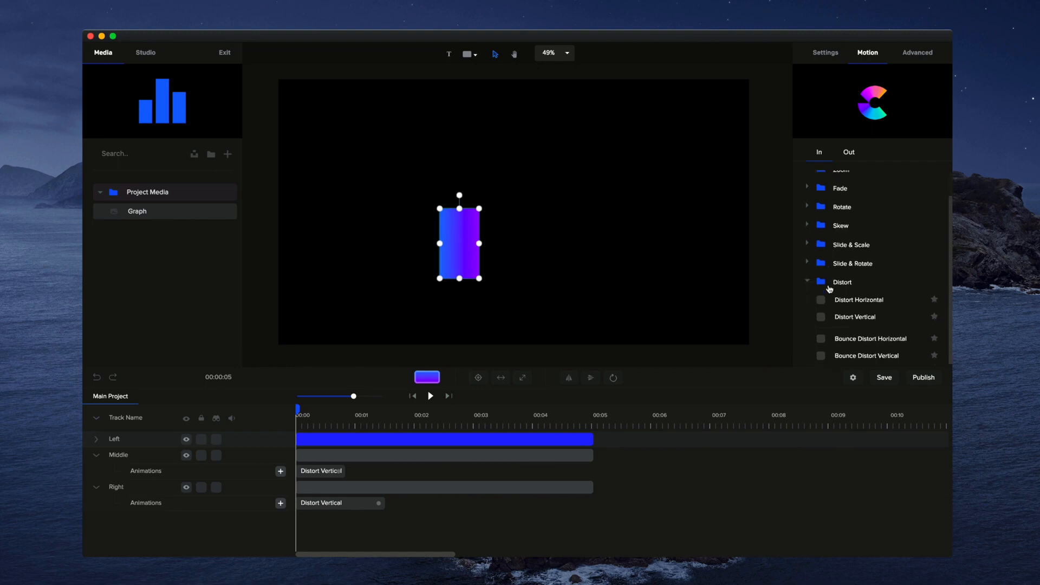
left_click(822, 300)
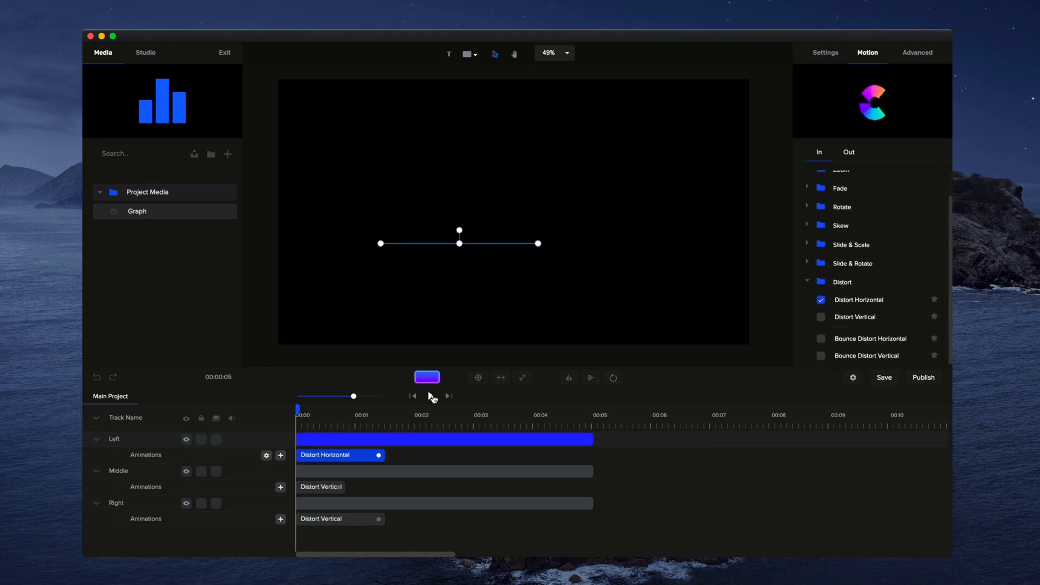
left_click_drag(380, 457, 336, 455)
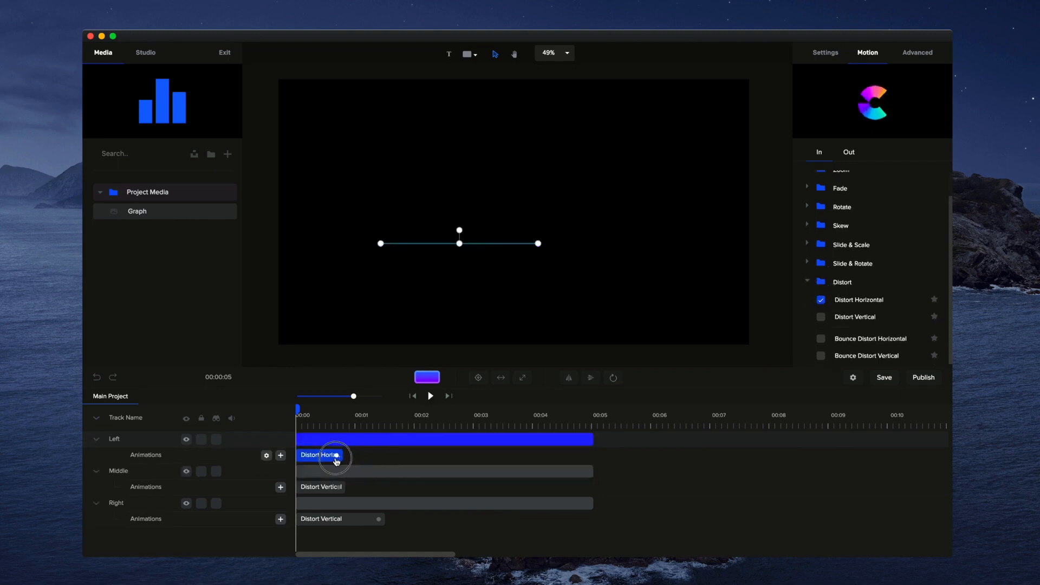
- Shorten the right bar's Distort Vertical animation to about 0.8 seconds and preview the three bars animating
left_click(378, 518)
left_click_drag(379, 518, 342, 519)
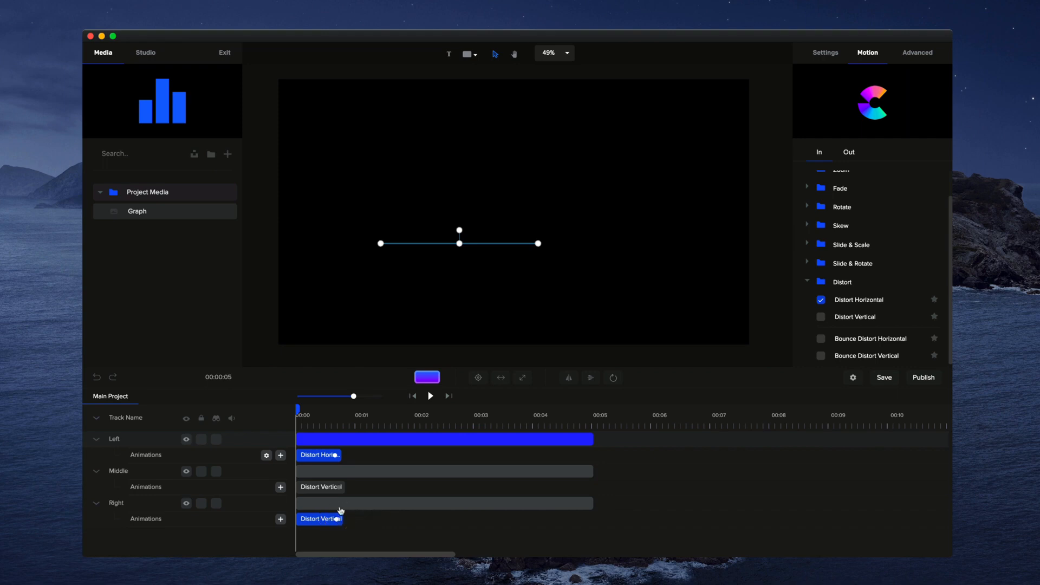
left_click(430, 396)
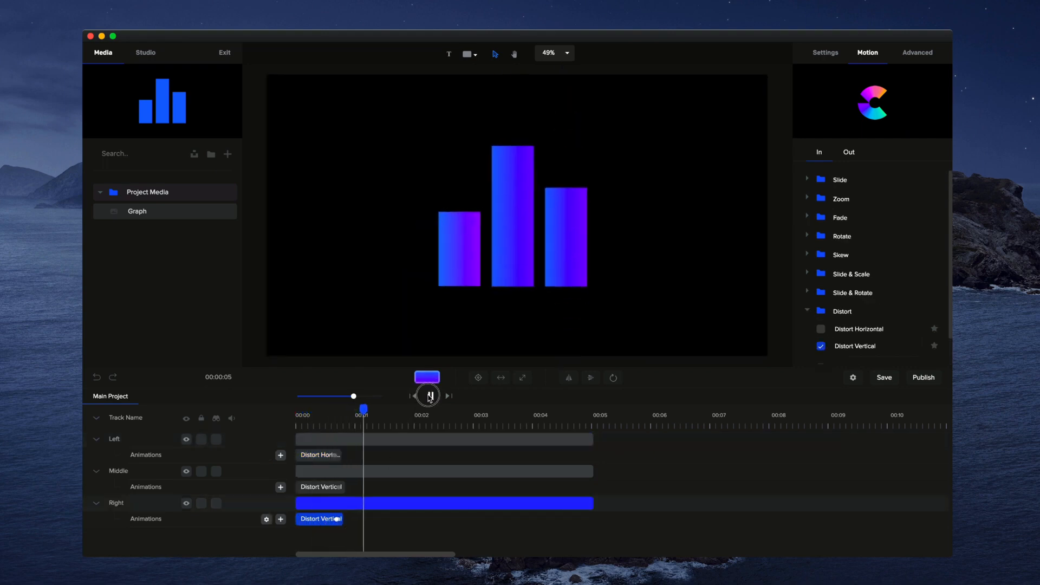
left_click(430, 396)
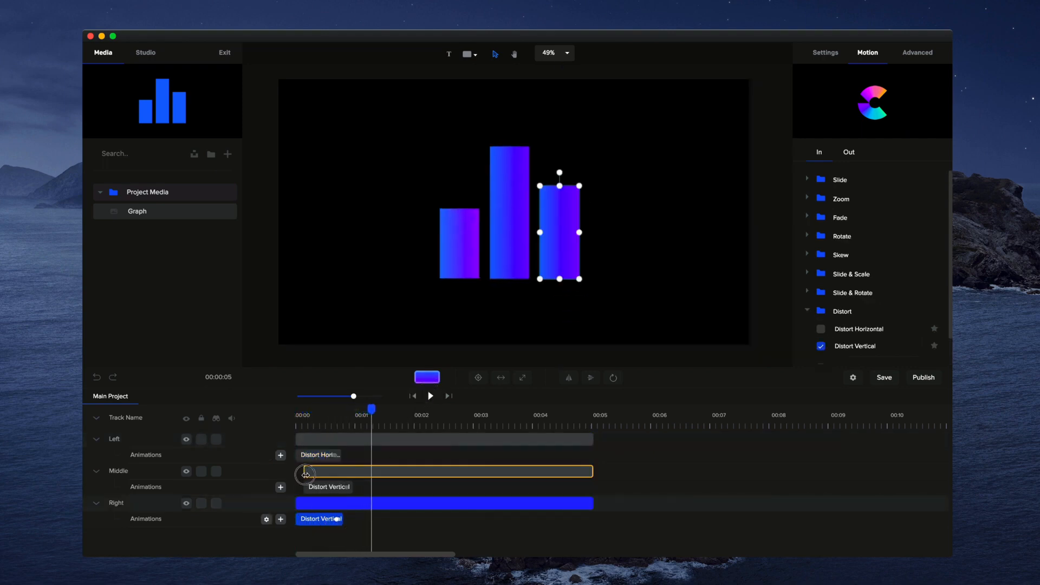
- Stagger the clips by starting the middle bar at about 0.17 seconds and the right bar at about 0.33 seconds, and preview from the start
left_click_drag(297, 472, 306, 473)
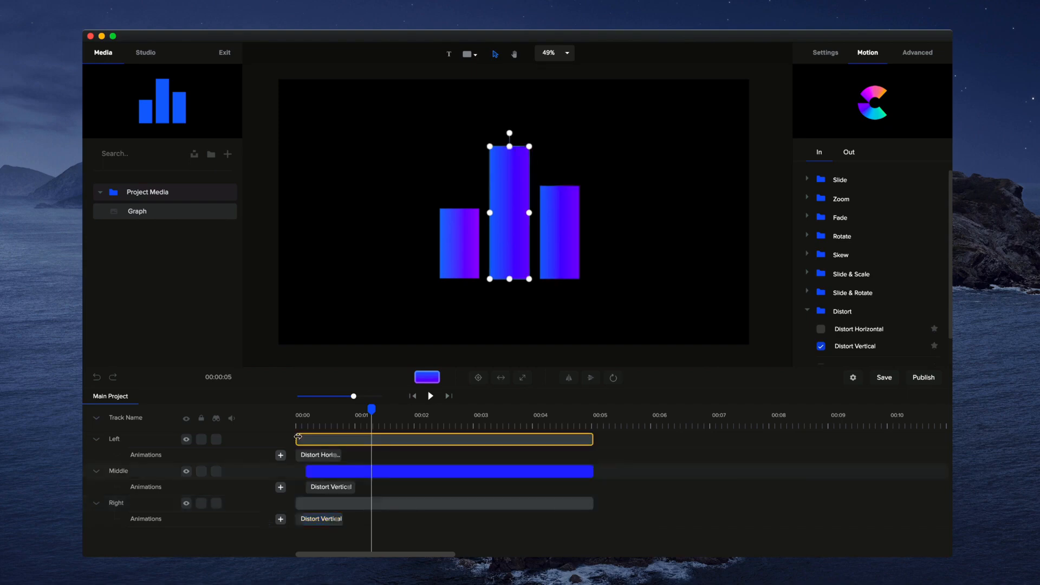
left_click(299, 438)
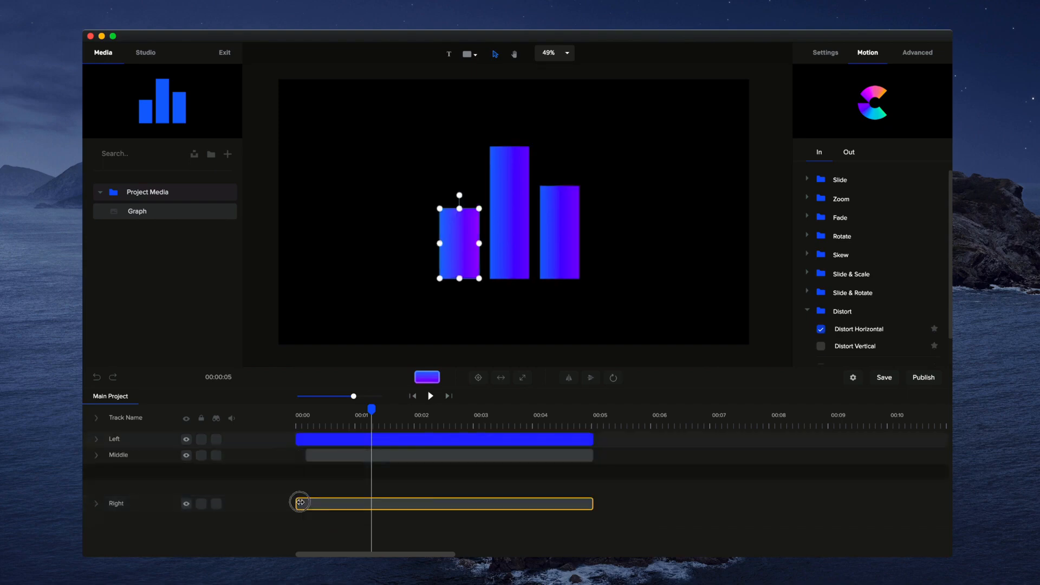
left_click_drag(299, 503, 314, 503)
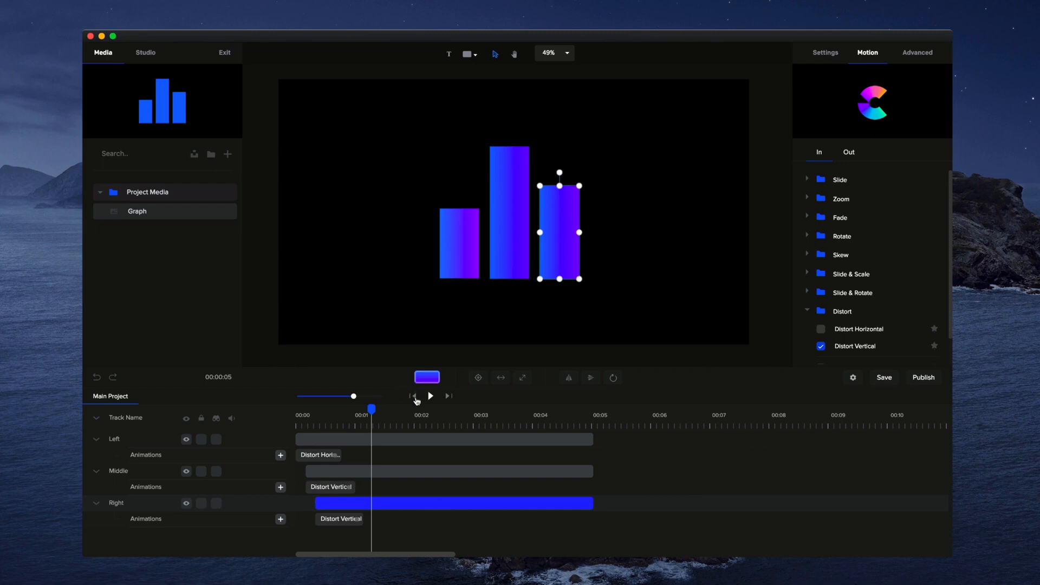
left_click(412, 396)
left_click(430, 396)
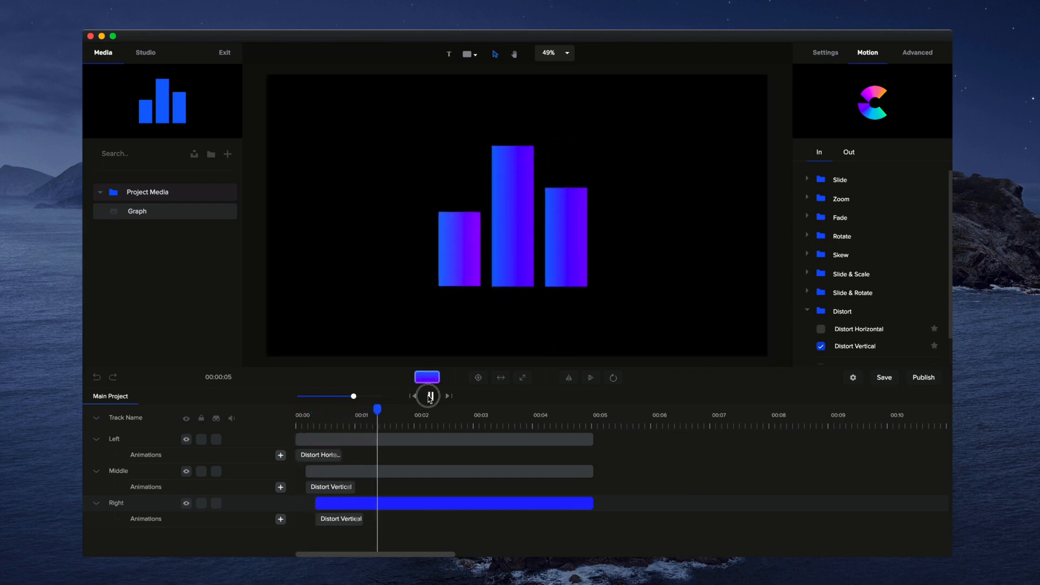
left_click(431, 395)
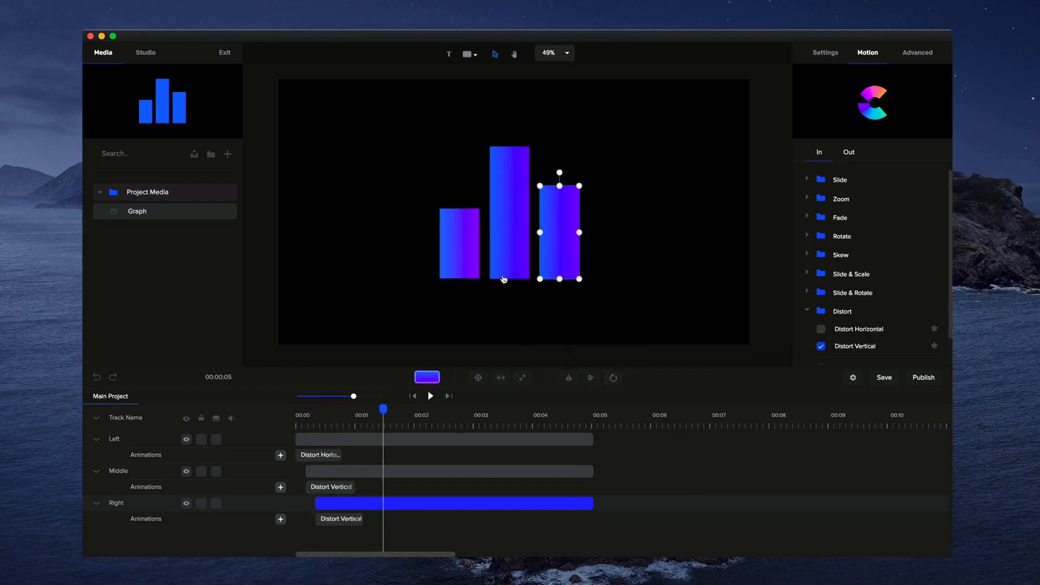
- Select the left bar and replay the staggered animation from the start
left_click(473, 263)
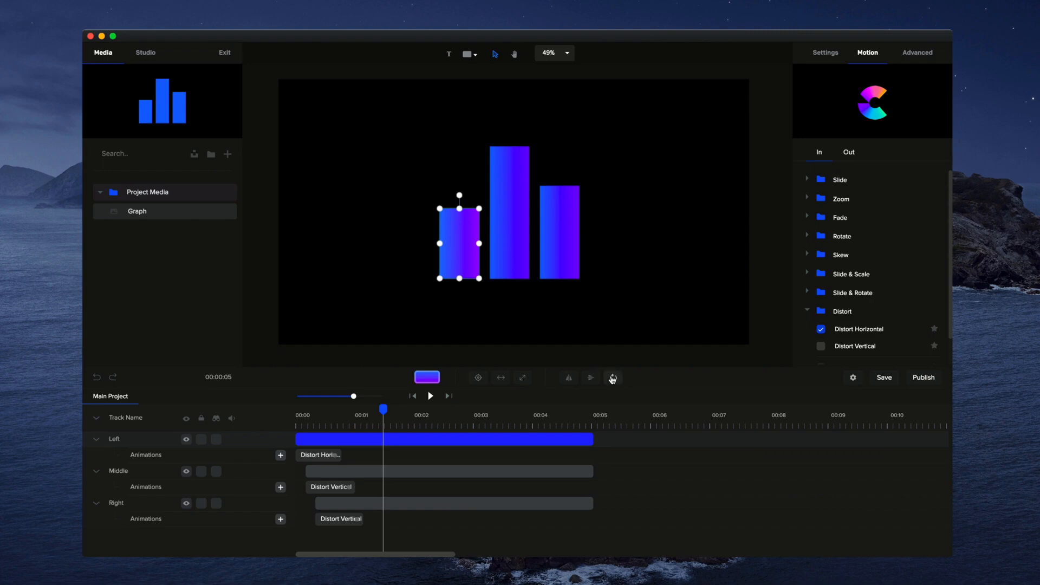
left_click(413, 396)
left_click(428, 396)
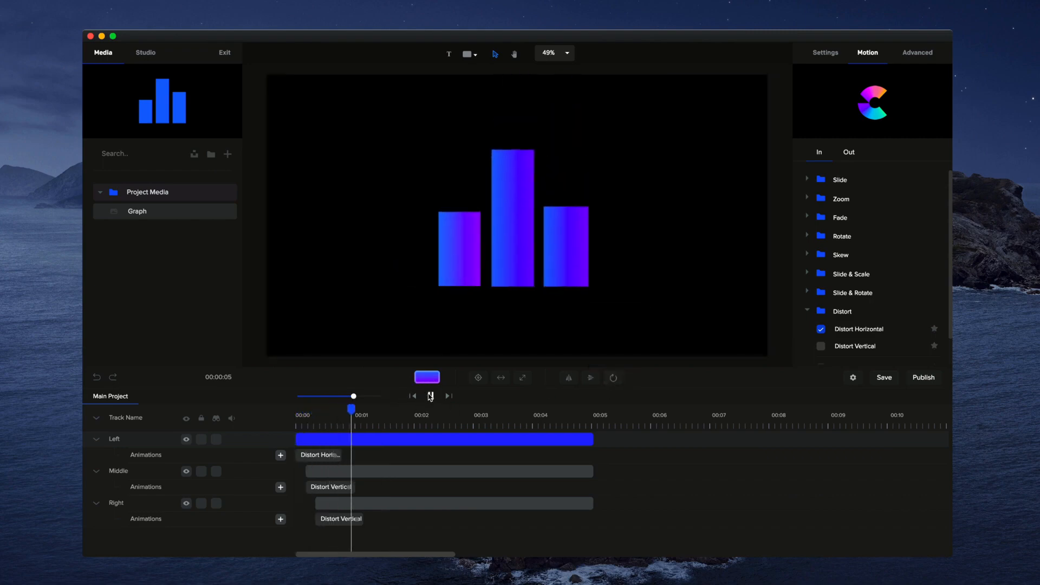
left_click(431, 396)
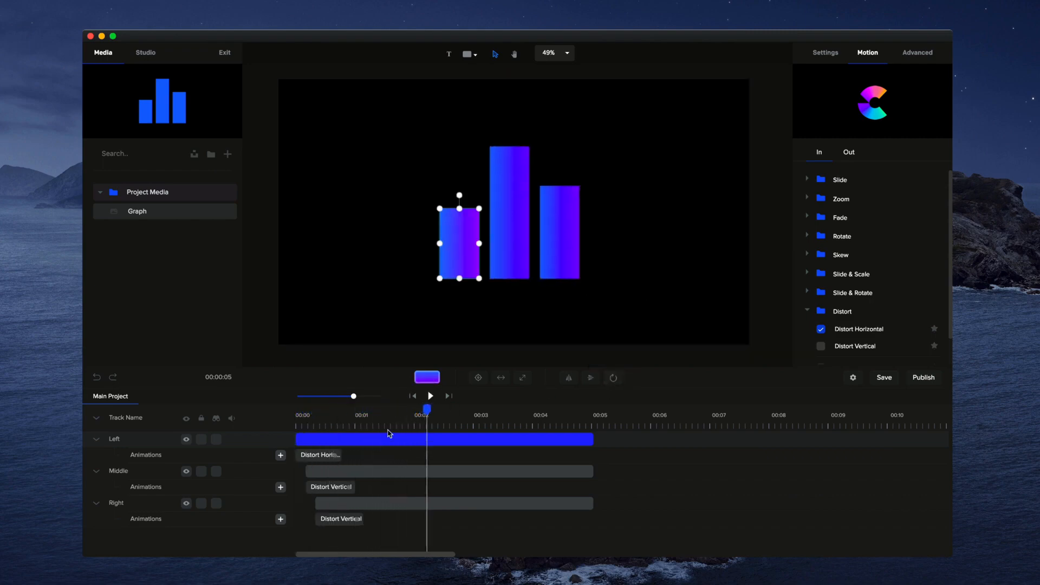
- Delete the distort animations from the left, middle and right bars
right_click(330, 454)
left_click(362, 493)
right_click(340, 486)
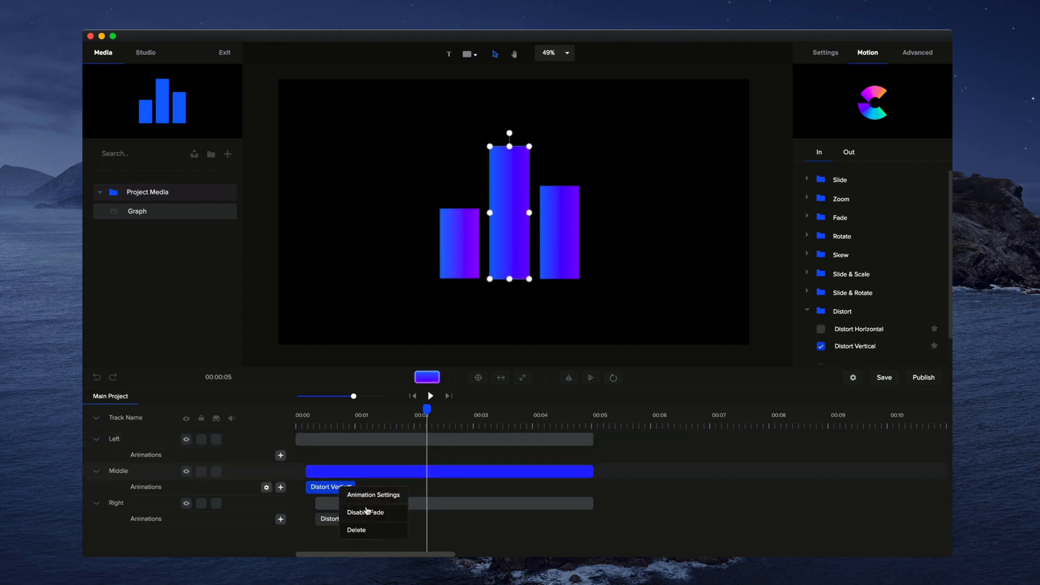
left_click(366, 530)
right_click(328, 519)
left_click(346, 504)
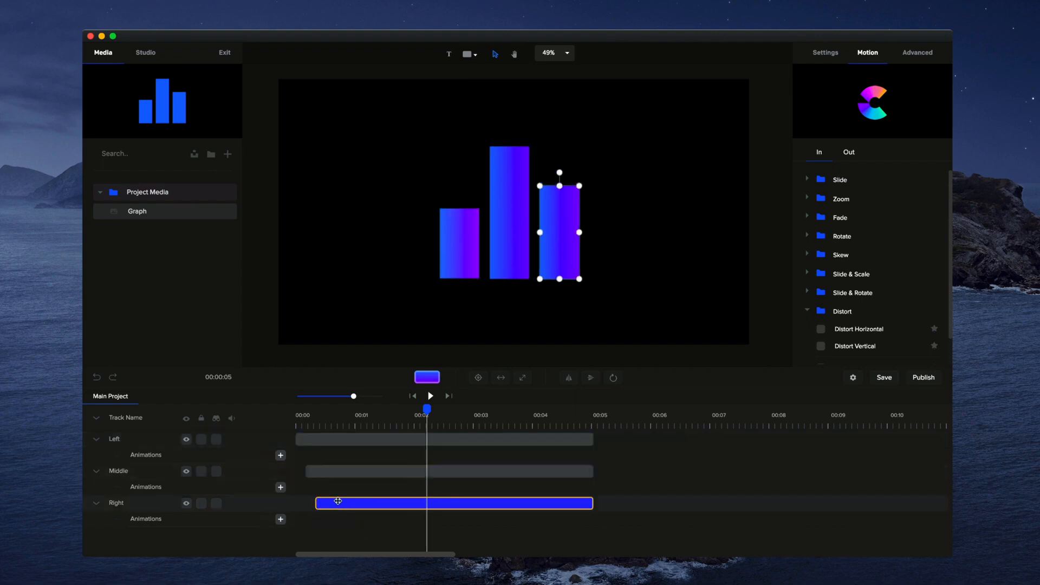
- Collapse the tracks, reorder them as Right, Middle, Left, and return the playhead to the start
left_click(95, 418)
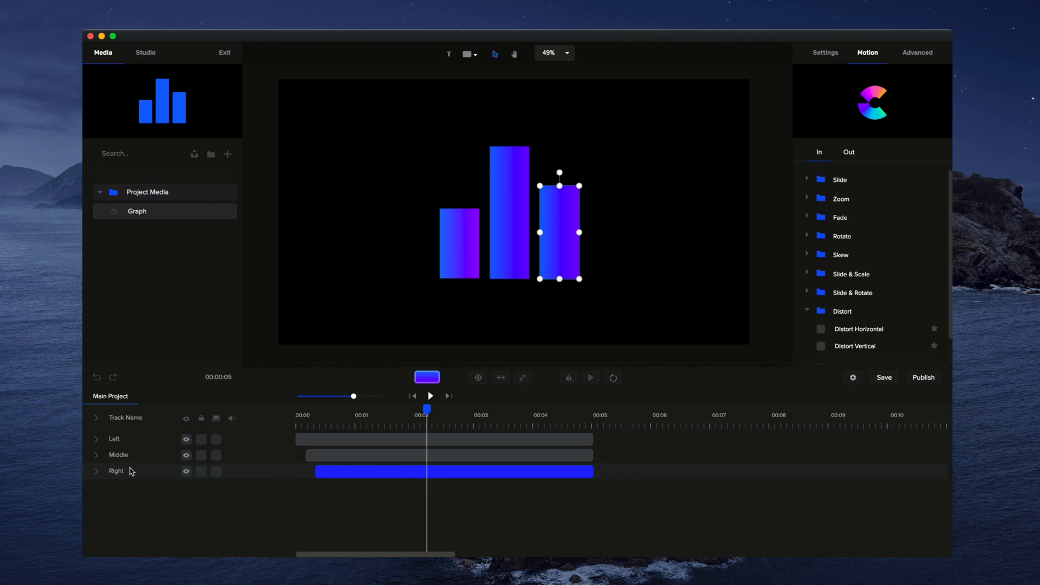
left_click_drag(132, 471, 132, 454)
left_click(413, 396)
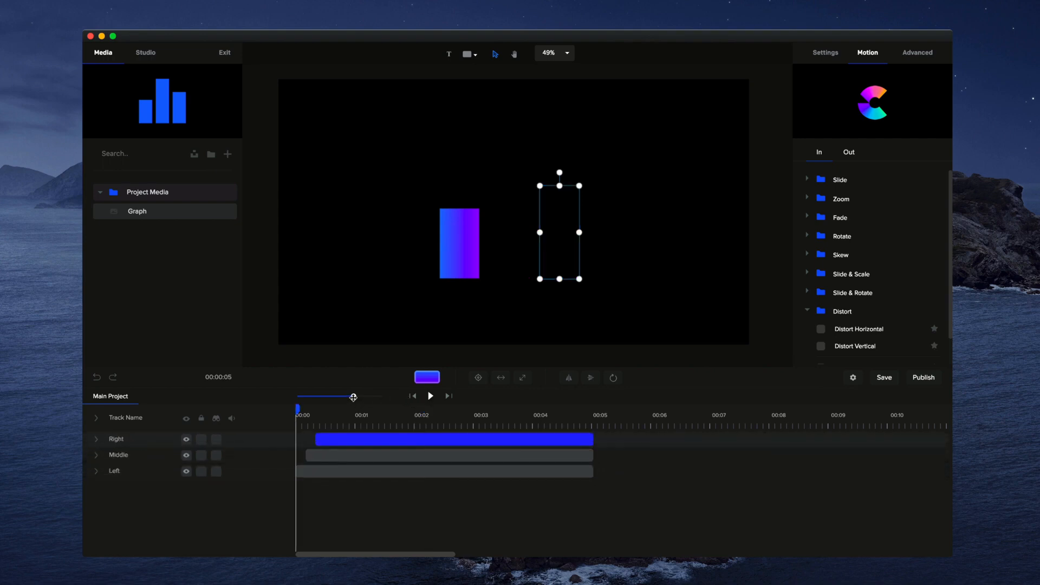
- Add a custom animation with Scale enabled to the left bar and shorten it to about 0.9 seconds
left_click_drag(353, 397, 369, 400)
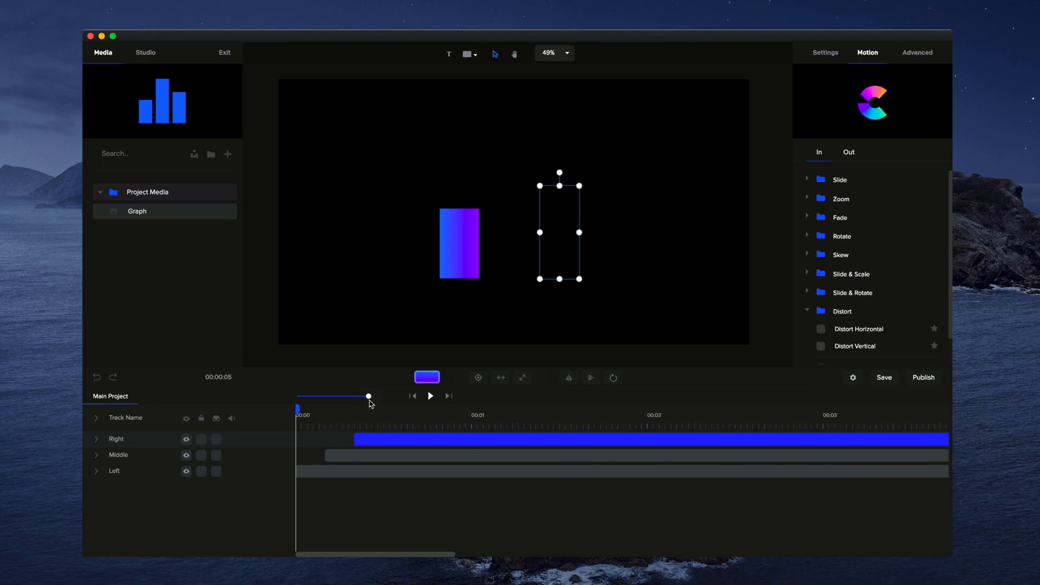
left_click(94, 470)
left_click(446, 257)
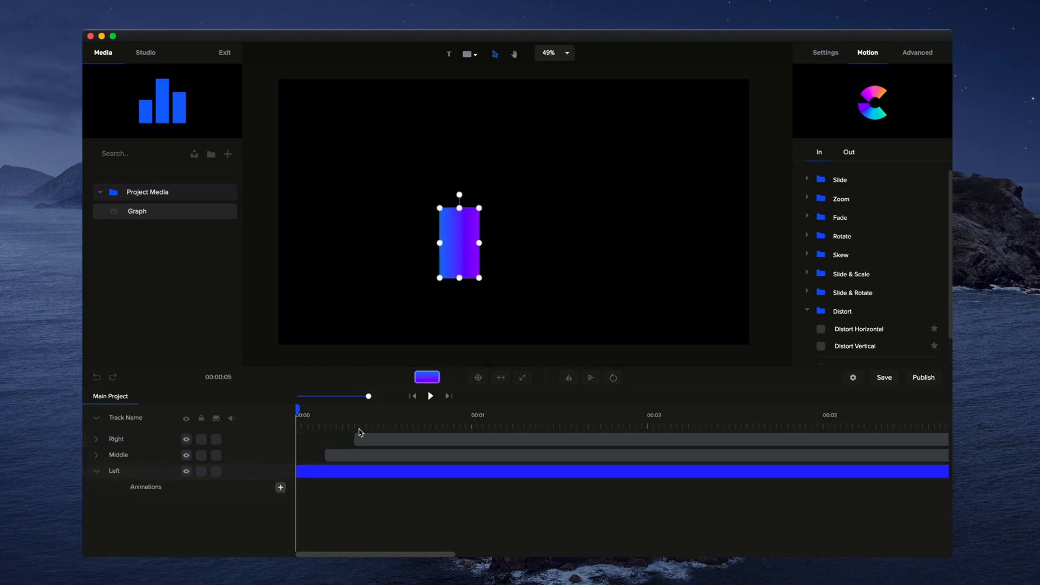
left_click(280, 487)
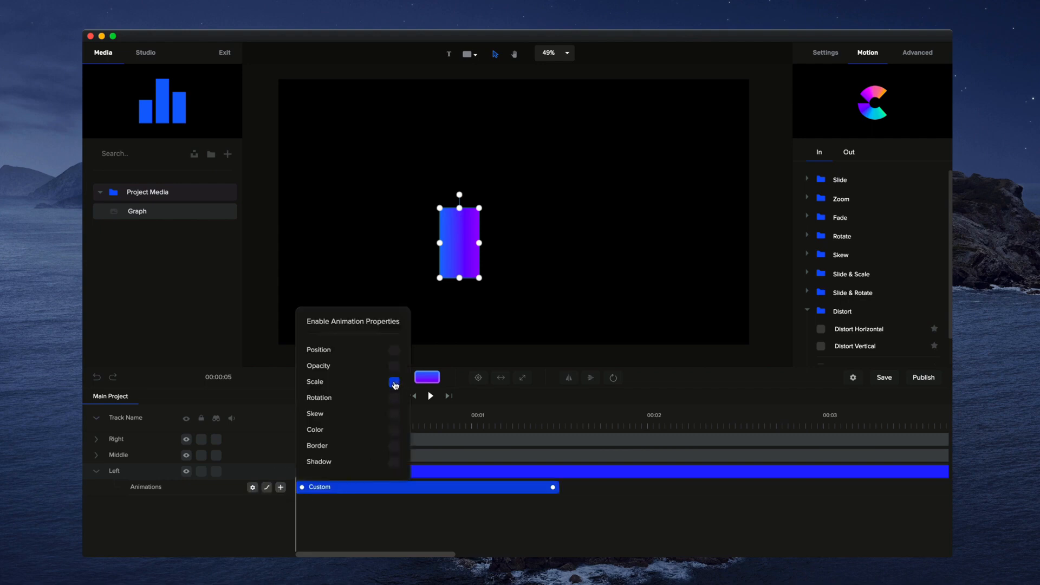
left_click_drag(554, 488, 453, 487)
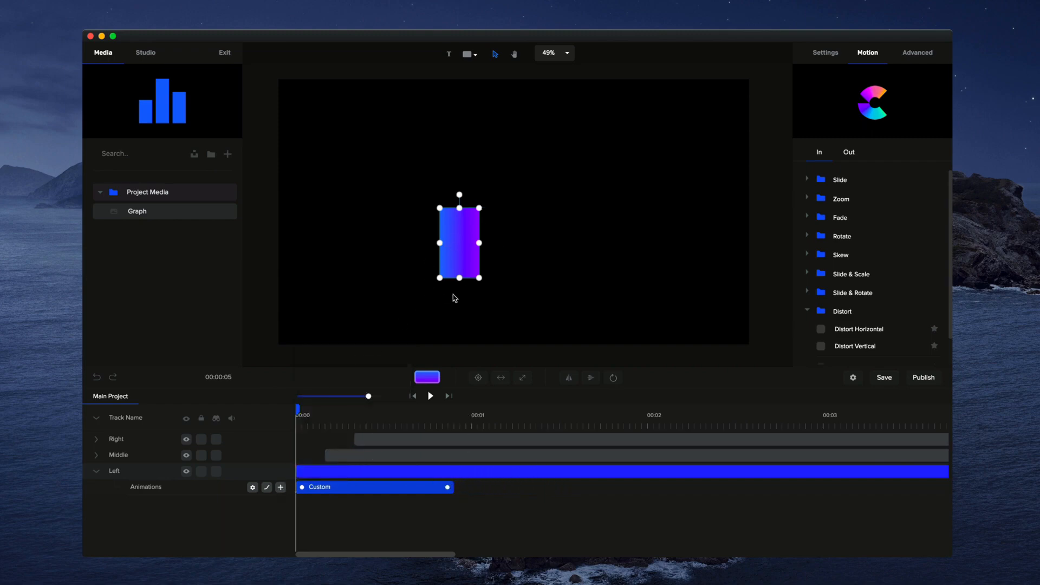
- Unlink the left bar's Scale X and Y, flatten its starting height to its base, and scrub through the animation
left_click(824, 53)
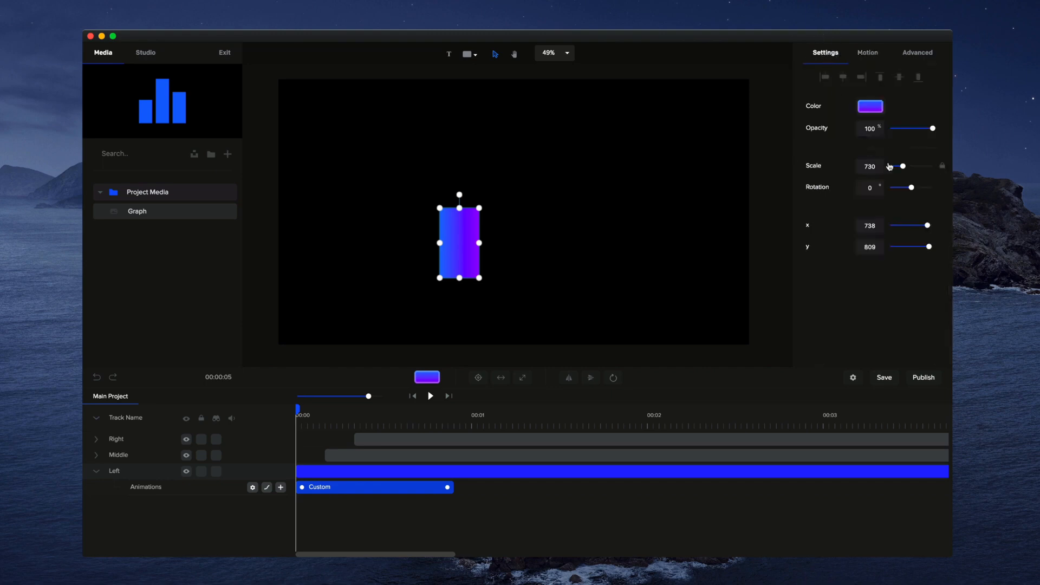
left_click(942, 166)
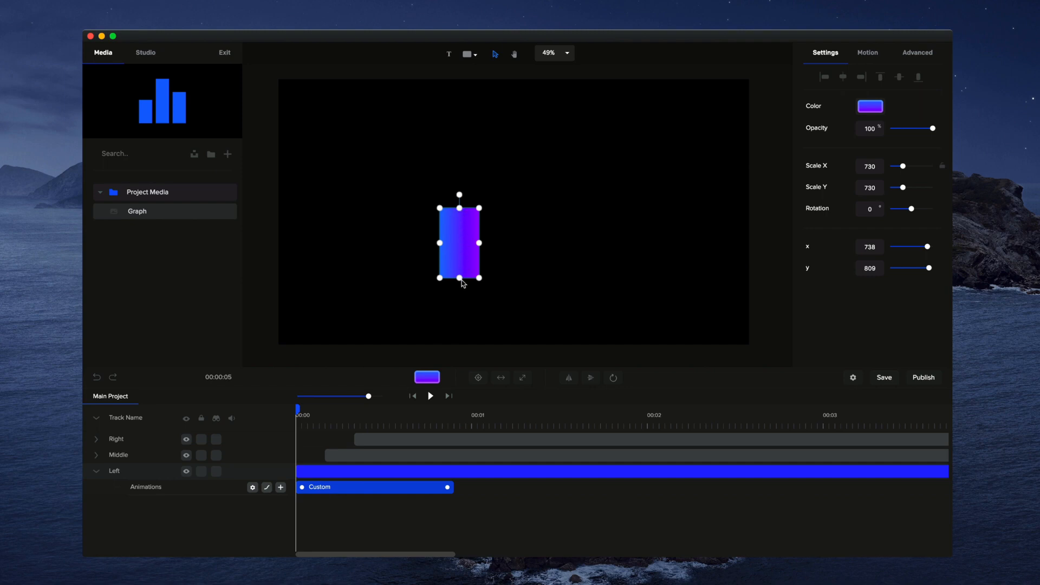
mouse_move(460, 208)
left_mouse_down()
mouse_move(460, 242)
mouse_move(459, 214)
left_mouse_up()
left_click_drag(902, 188, 883, 189)
left_click(638, 242)
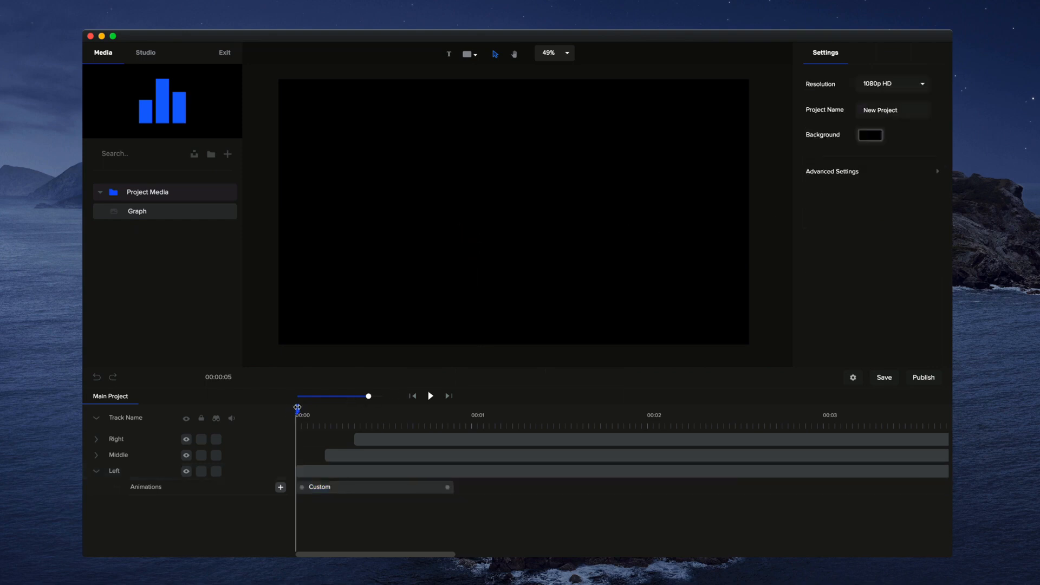
left_click_drag(298, 407, 458, 410)
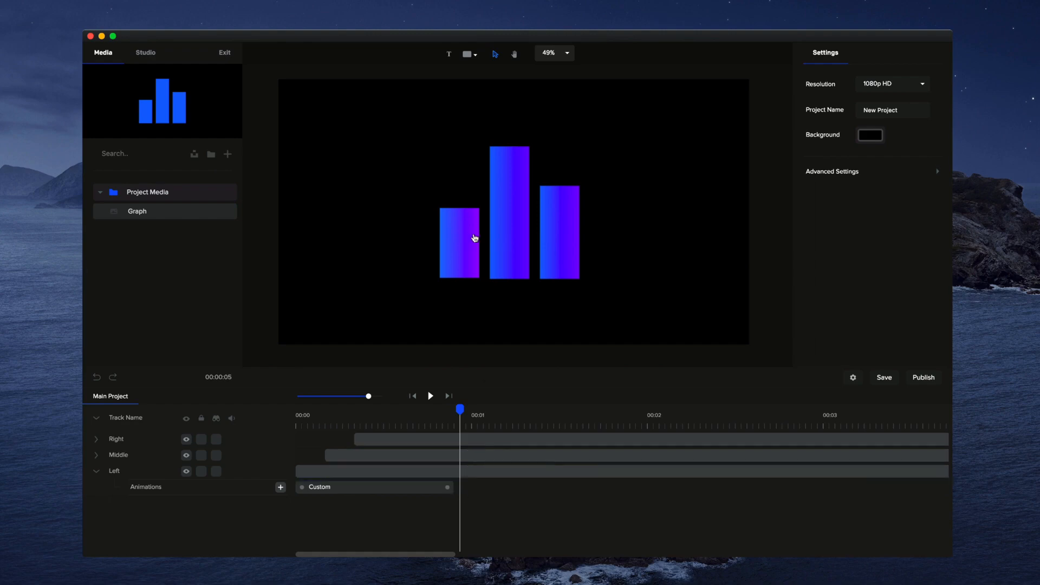
- Add a custom Scale animation of about 1 second at the middle clip's start and flatten the bar's starting height to its base
left_click_drag(452, 407, 327, 422)
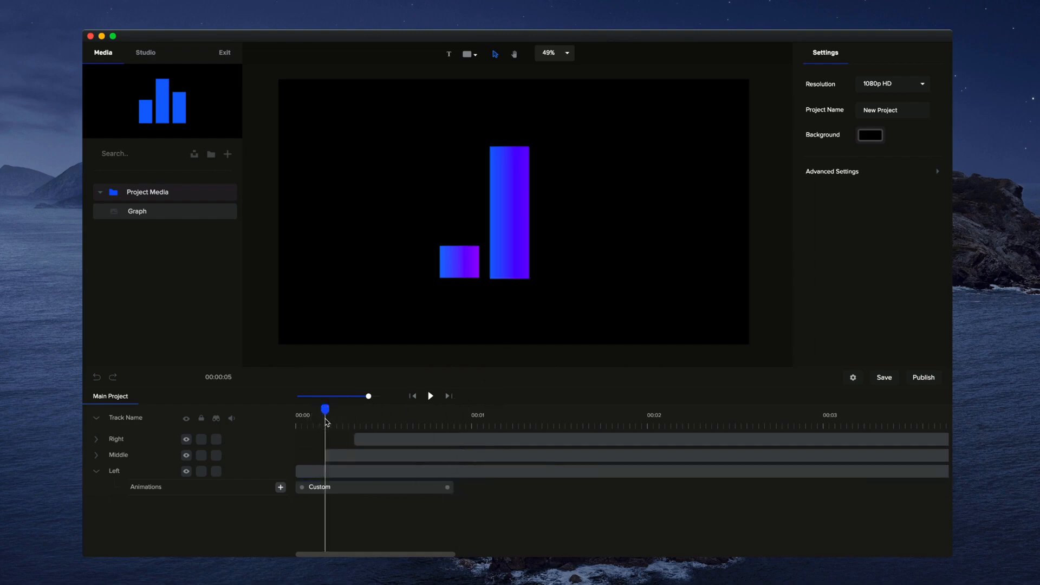
left_click(512, 222)
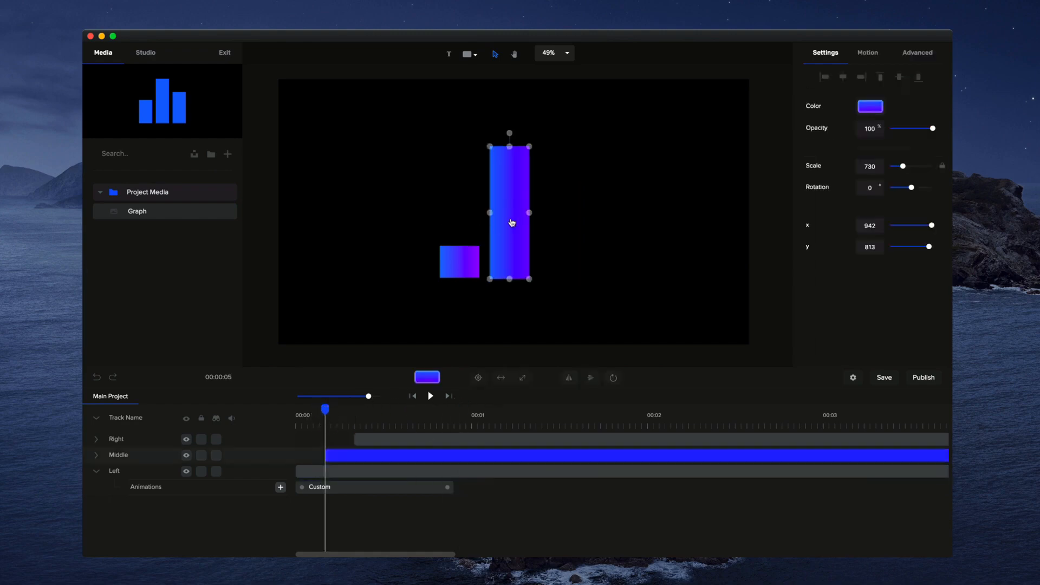
left_click(100, 458)
left_click(280, 471)
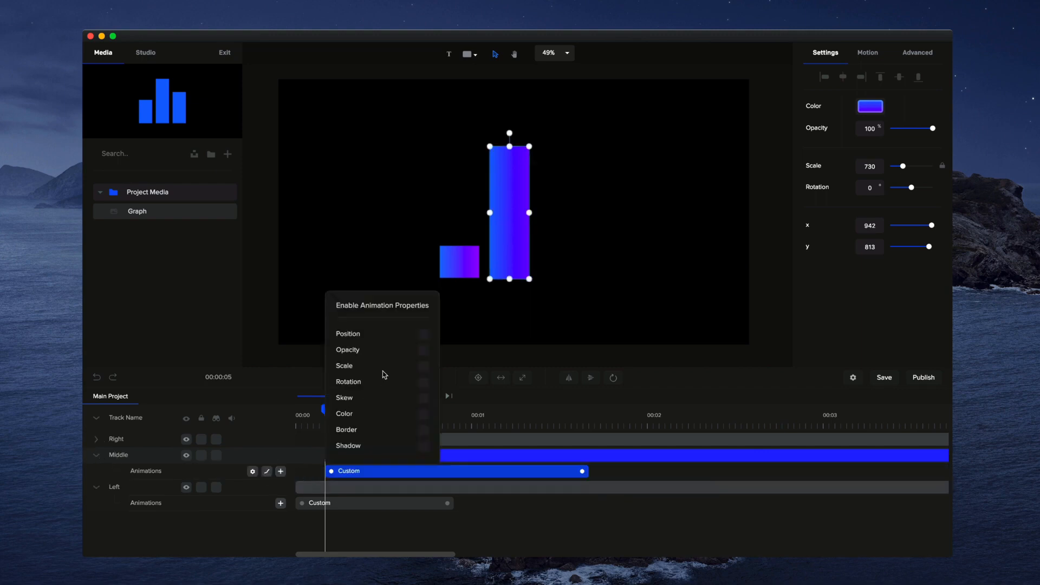
left_click(424, 367)
left_click_drag(582, 471, 488, 471)
left_click_drag(510, 147, 504, 282)
- Add a custom Scale animation of about 1 second at the right clip's start, flatten the bar to its base and return the playhead to the start
left_click_drag(332, 415, 354, 400)
left_click(555, 230)
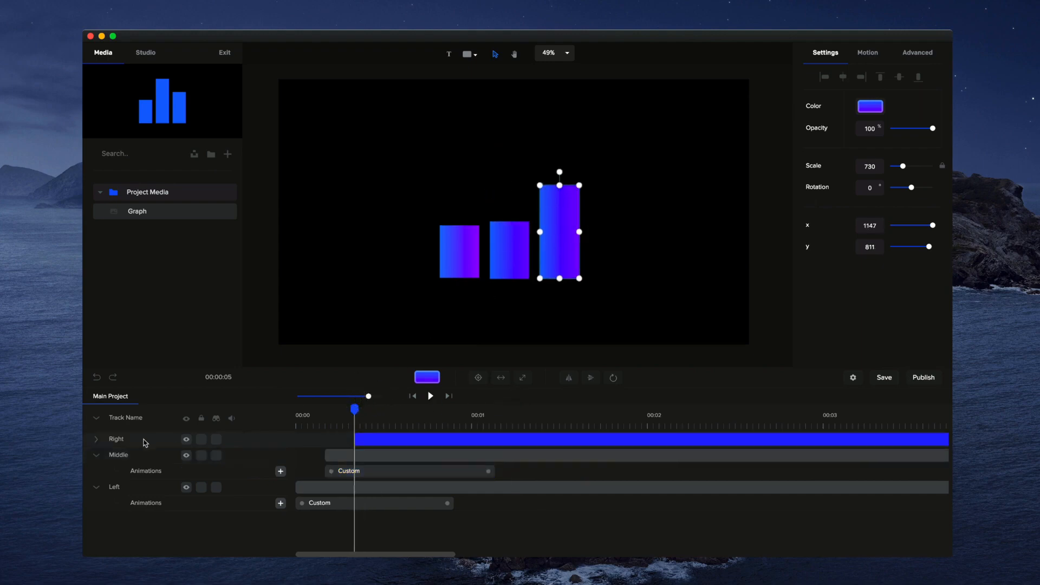
left_click(97, 440)
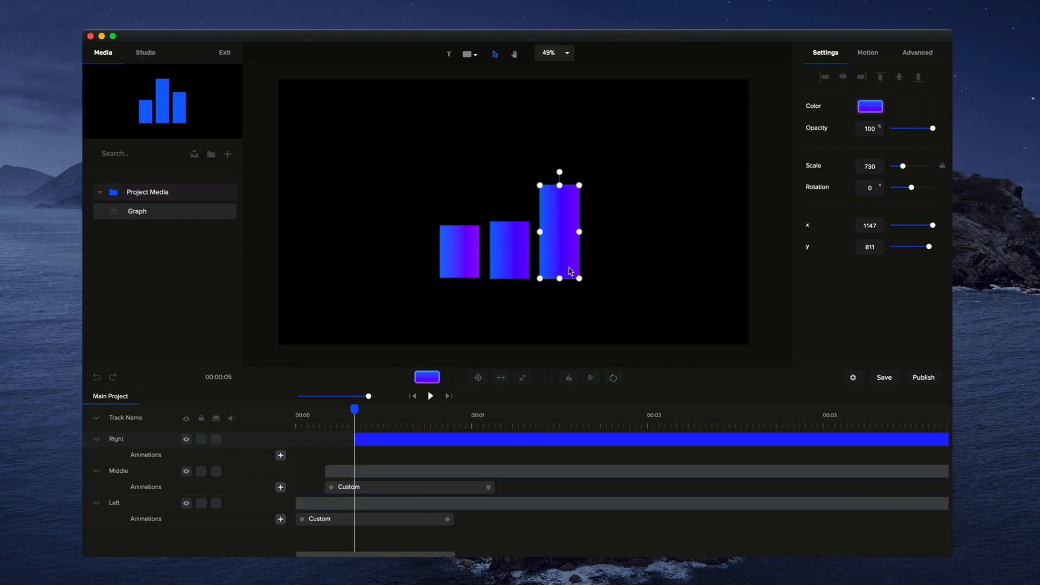
left_click(281, 455)
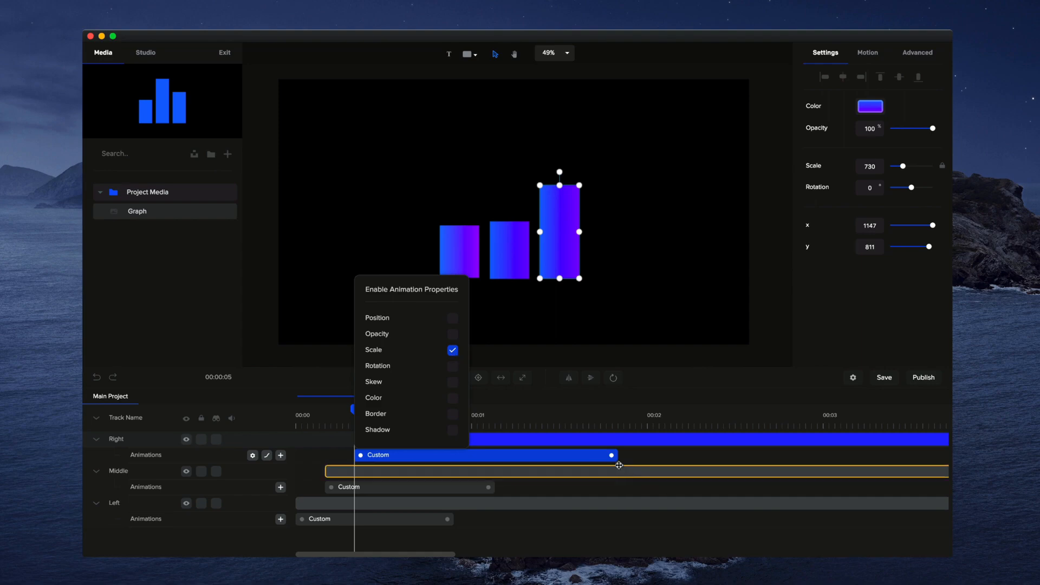
left_click_drag(612, 455, 530, 455)
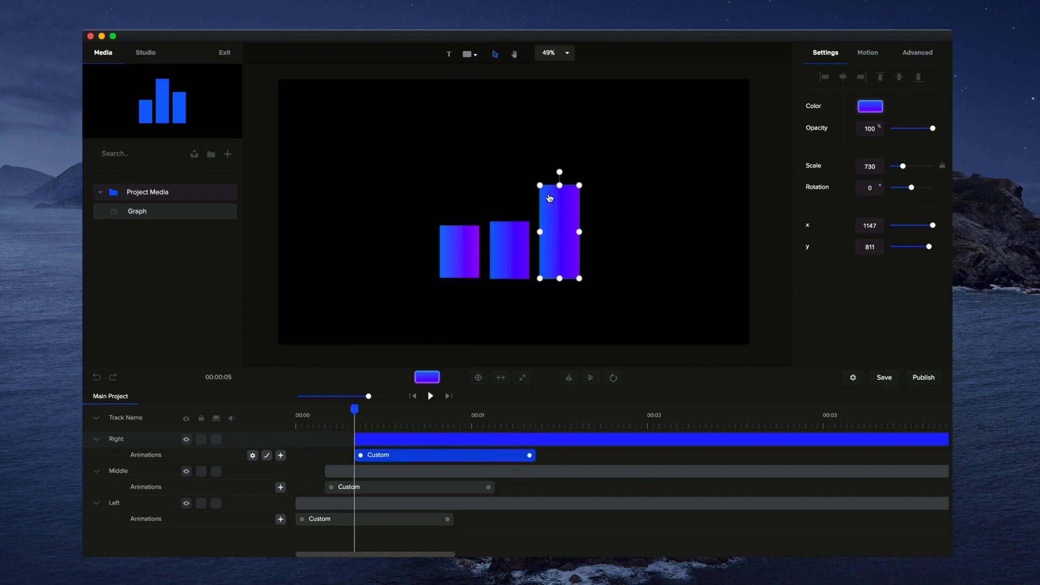
left_click_drag(560, 185, 559, 297)
left_click_drag(354, 409, 260, 411)
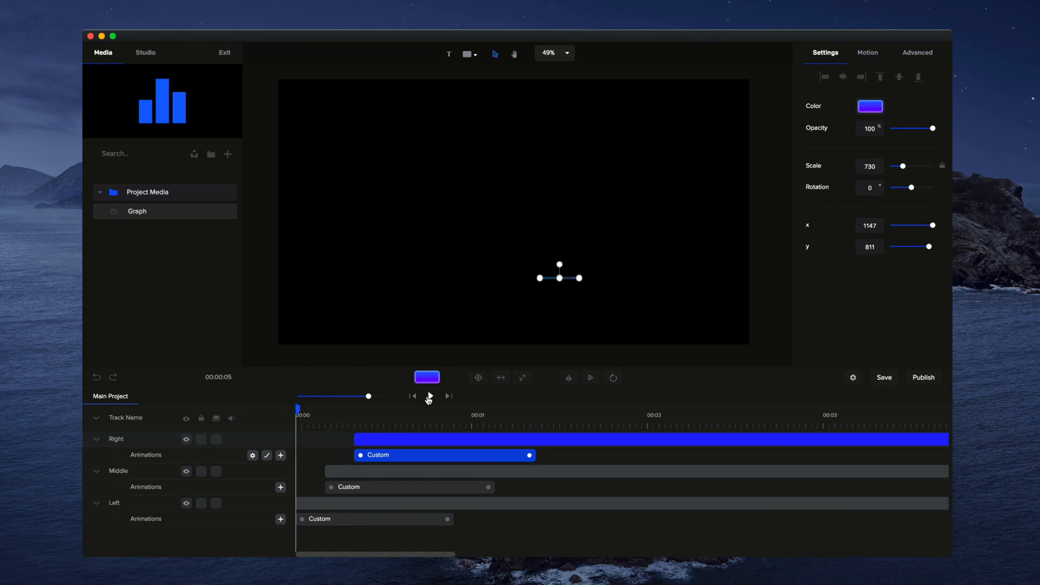
- Play the three bars' growing animation from the start of the timeline and pause it after all bars have grown
left_click(430, 396)
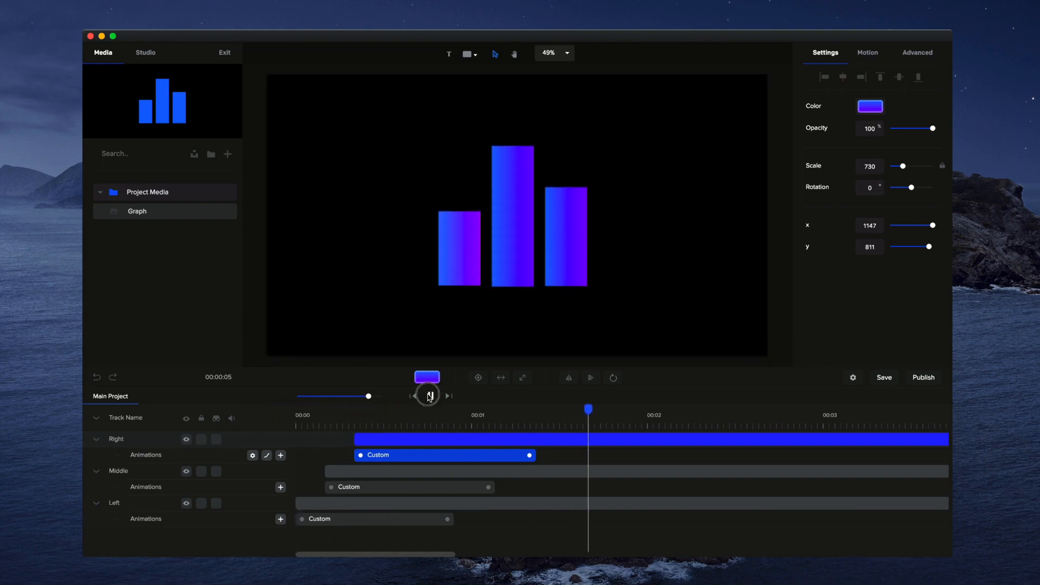
left_click(430, 397)
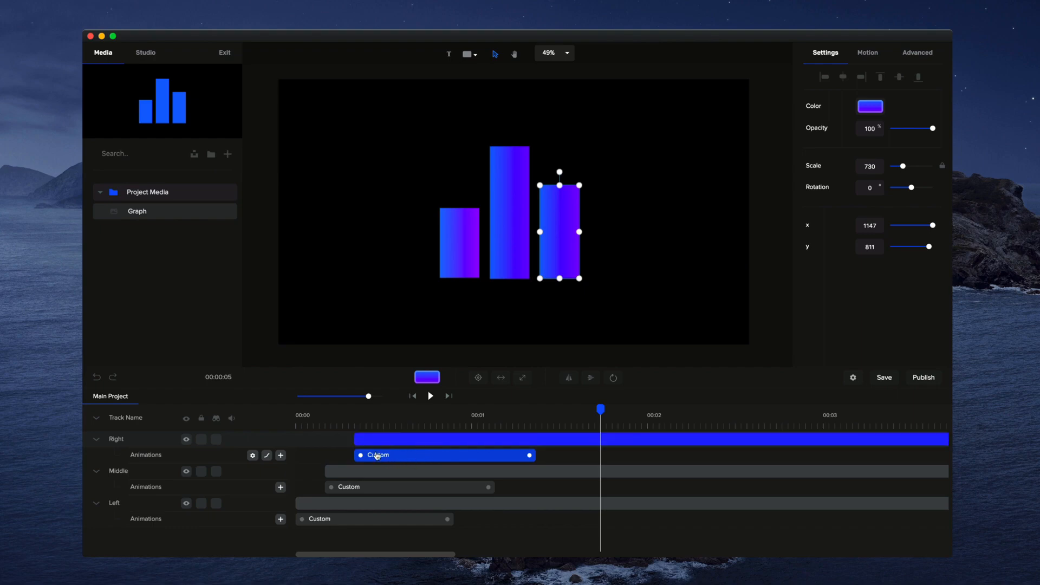
right_click(397, 456)
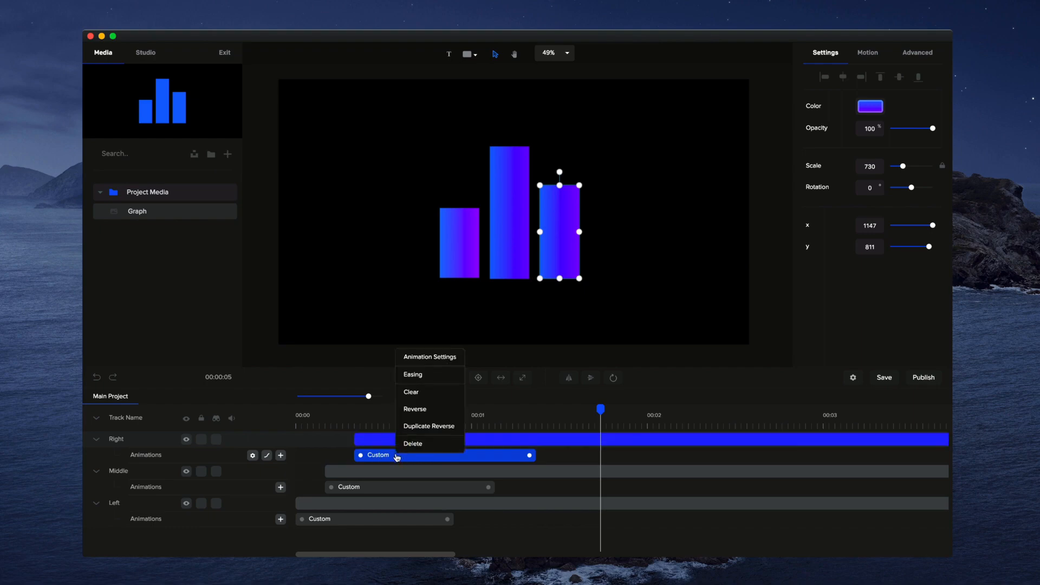
left_click(411, 382)
left_click(620, 320)
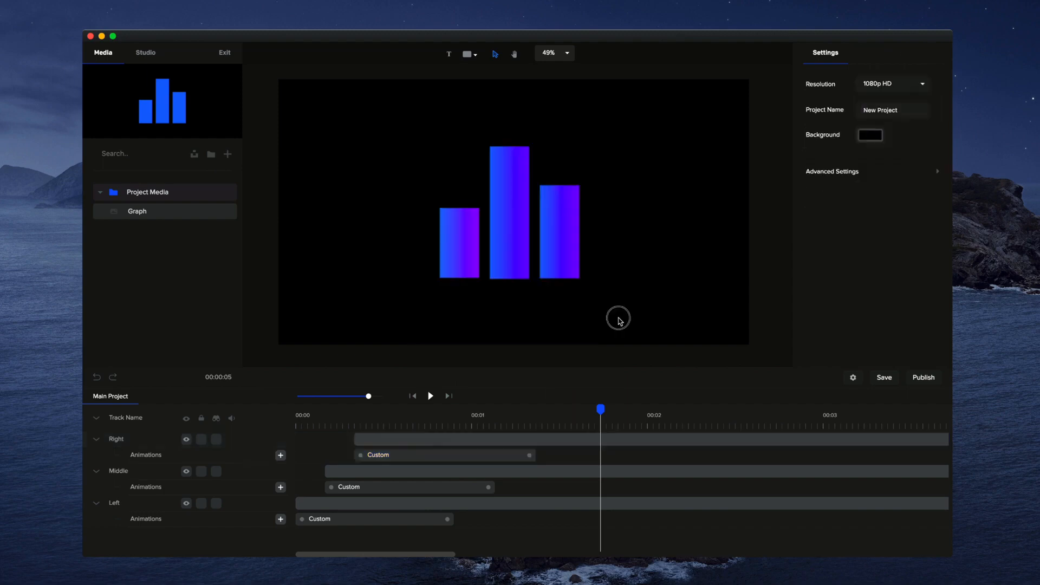
- Try the Power1, Power3 and Power4 Out easings on the right bar's custom animation and settle on Back
left_click(431, 455)
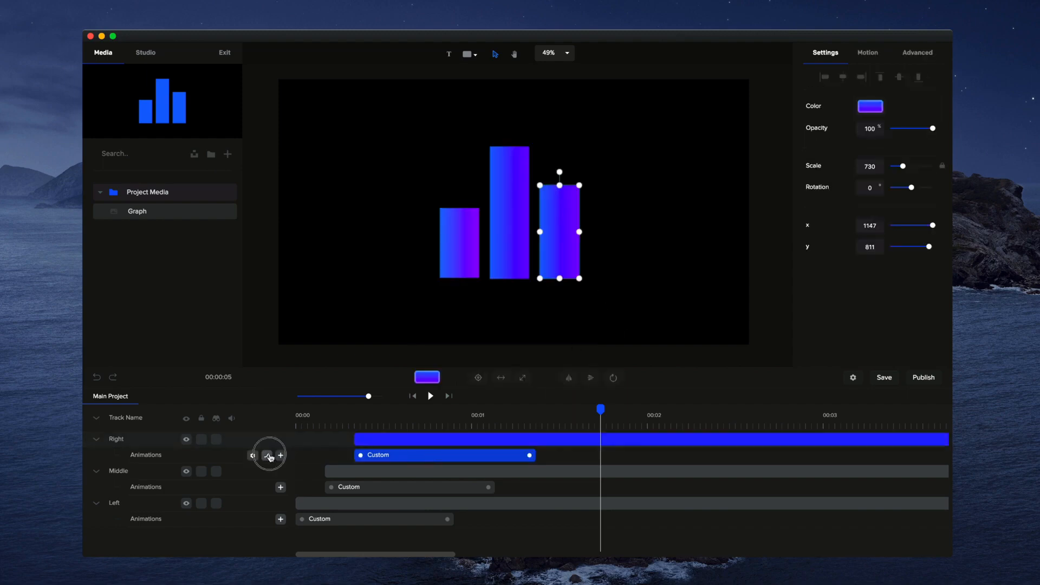
left_click(267, 455)
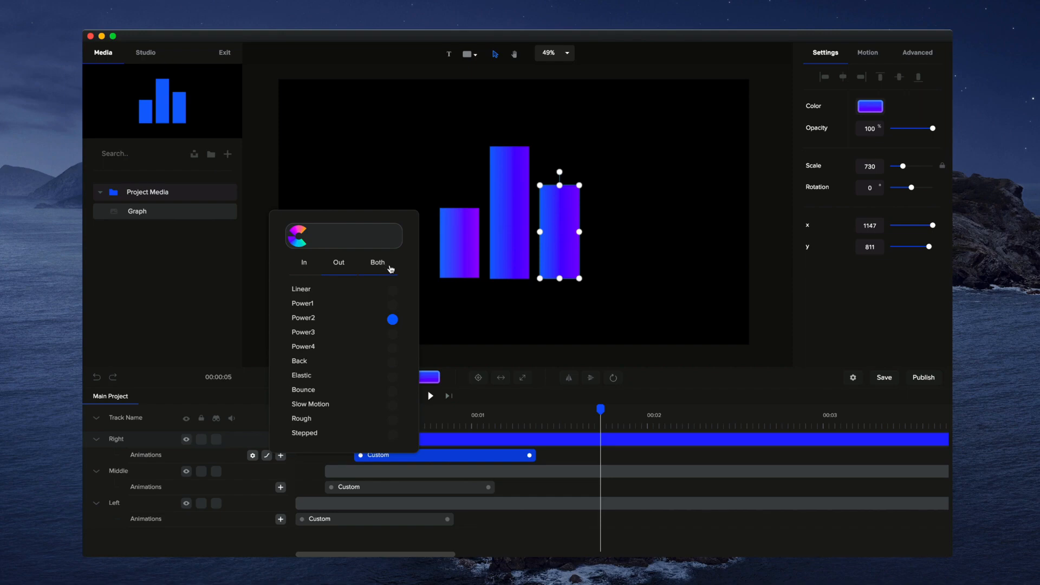
left_click(393, 305)
left_click(393, 332)
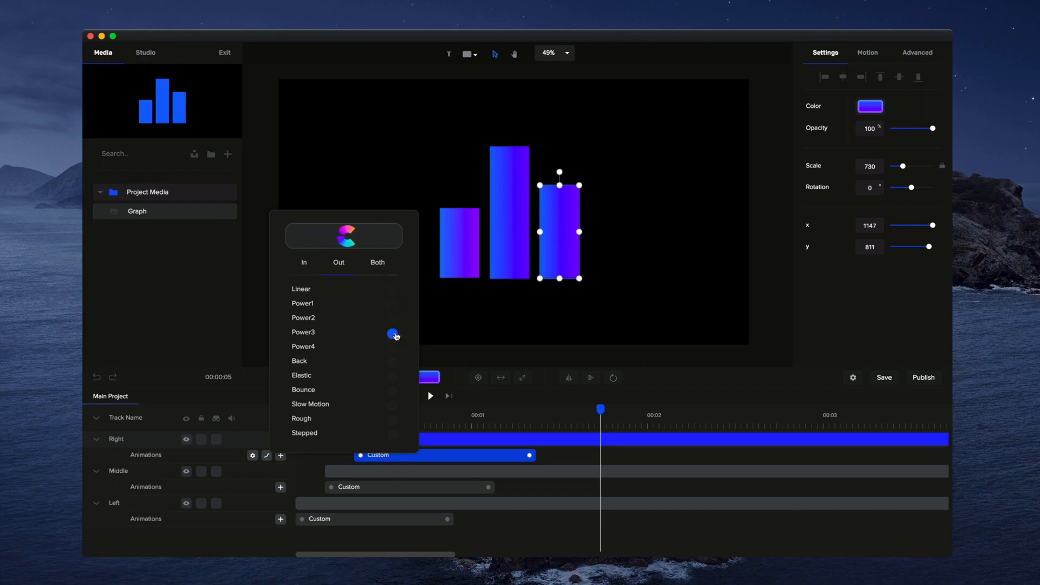
left_click(393, 348)
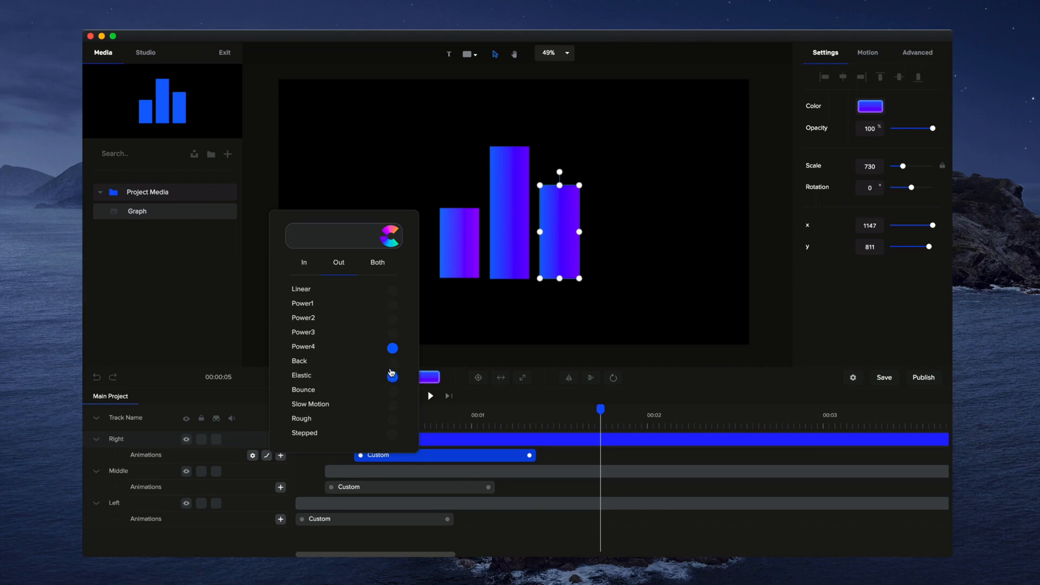
left_click(393, 362)
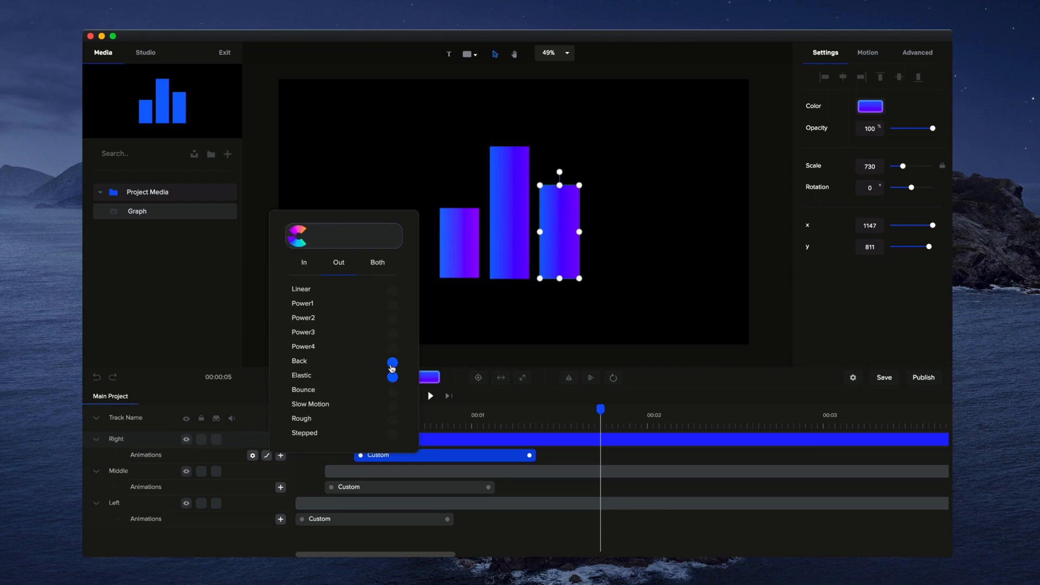
left_click(516, 336)
- Set the easing of the middle bar's custom animation to Back Out
right_click(425, 488)
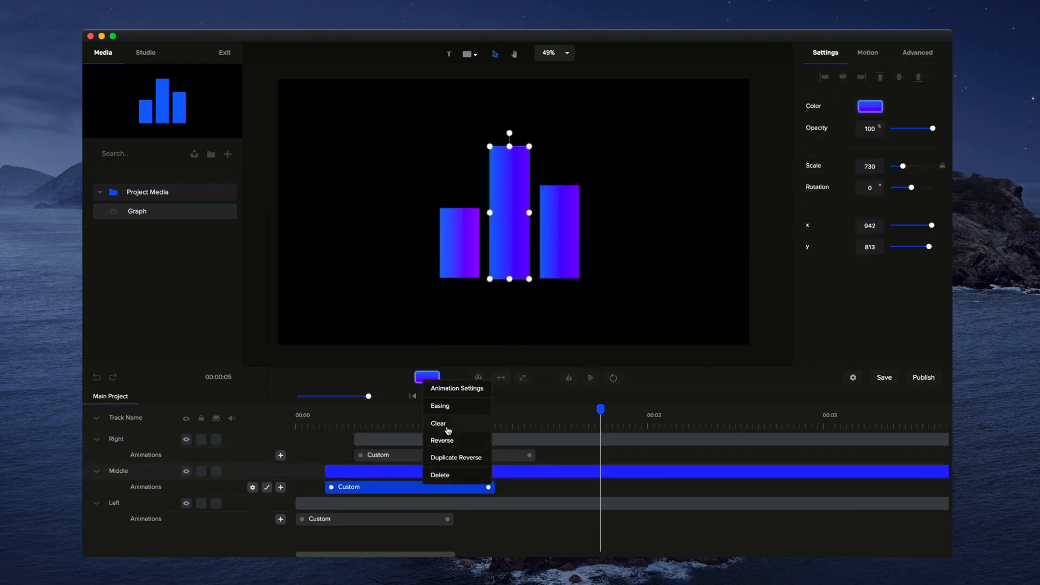
left_click(449, 405)
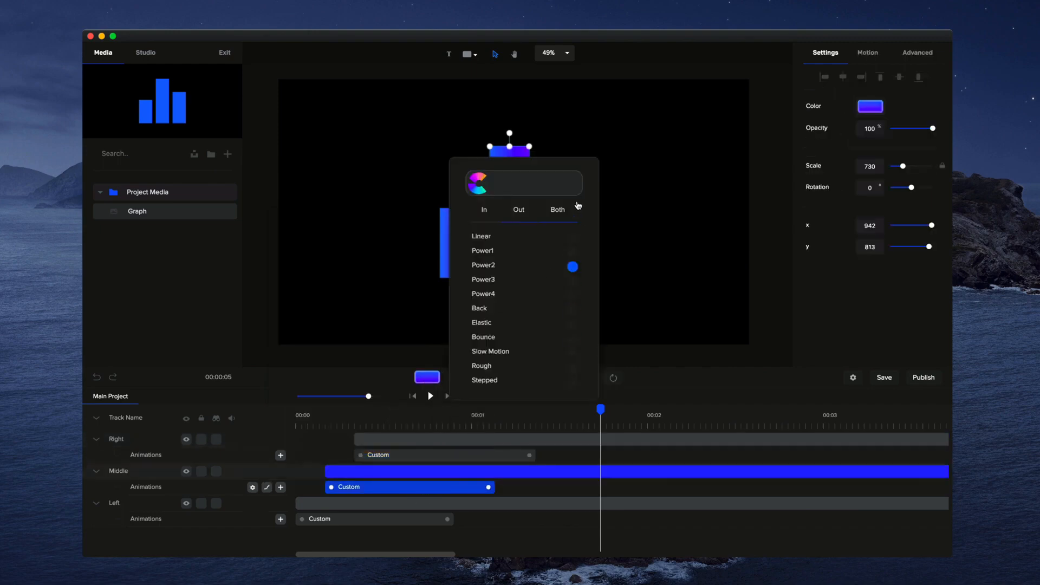
left_click(573, 309)
- Set the easing of the left bar's custom animation to Back Out
left_click(380, 518)
right_click(381, 517)
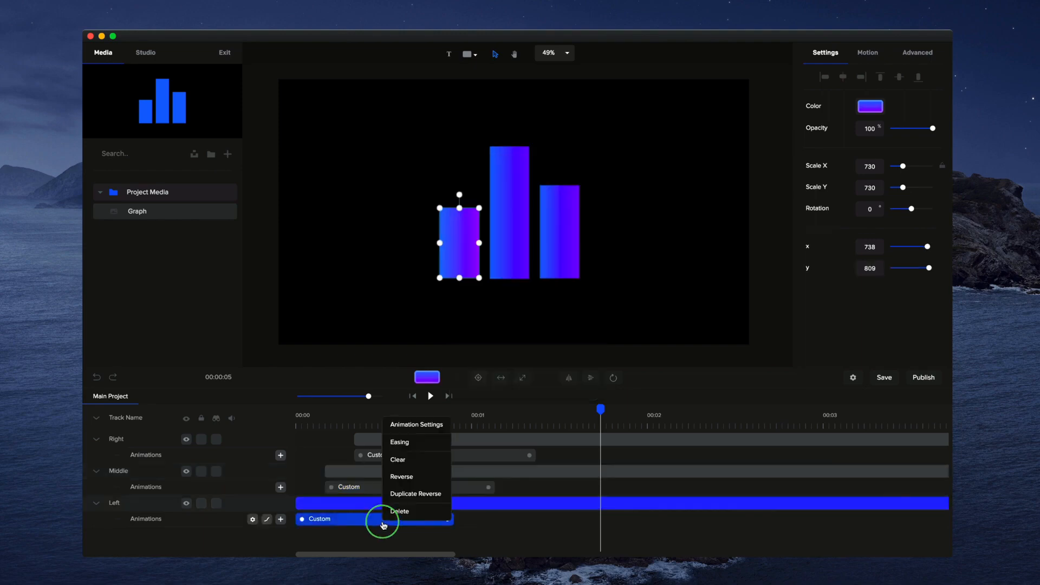
left_click(401, 442)
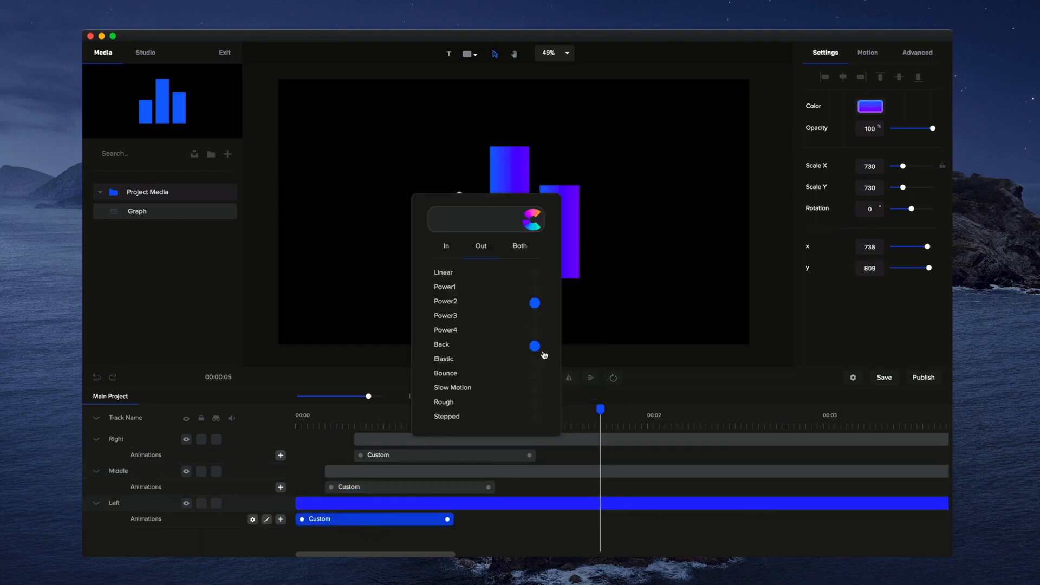
left_click(592, 399)
- Play back the eased bar animation and review the easing options of the right bar's custom animation
left_click(427, 395)
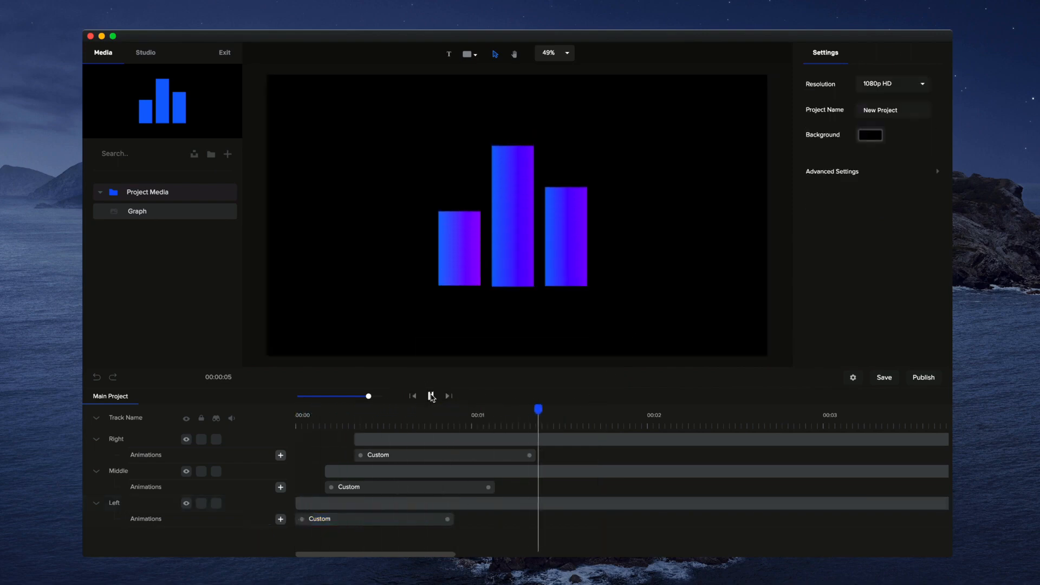
left_click(431, 396)
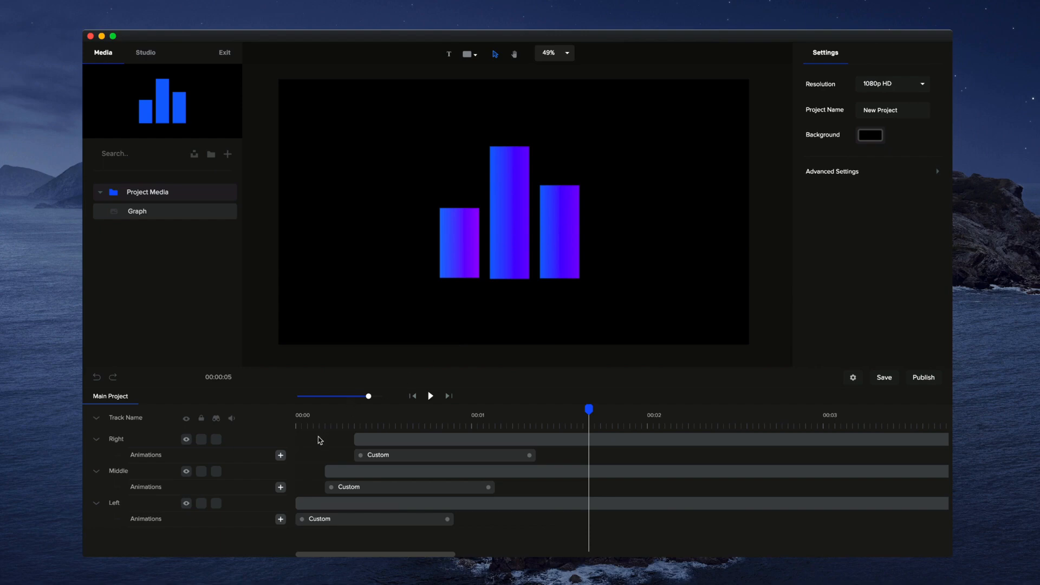
left_click(436, 456)
left_click(450, 378)
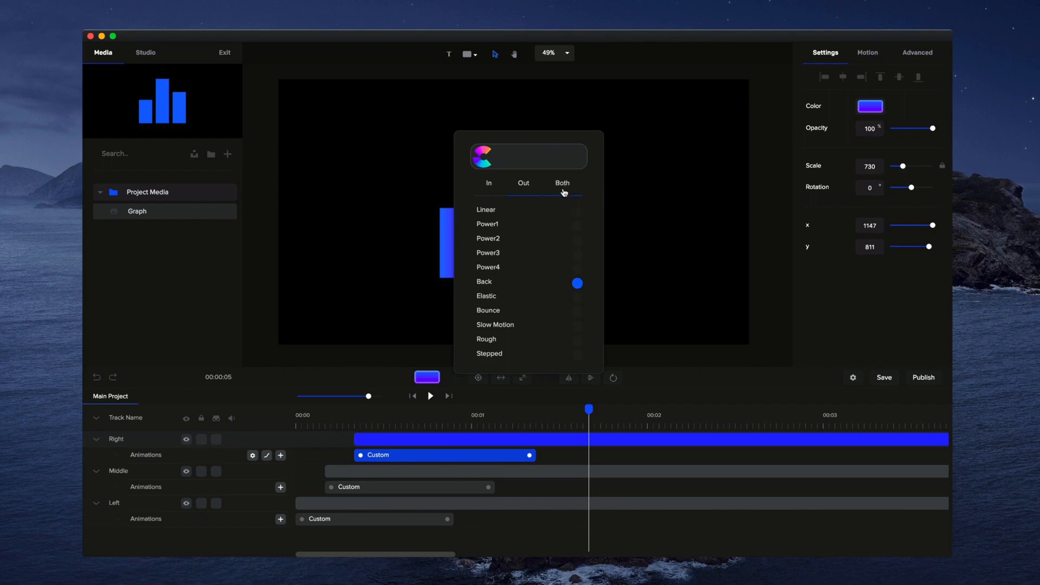
left_click(719, 259)
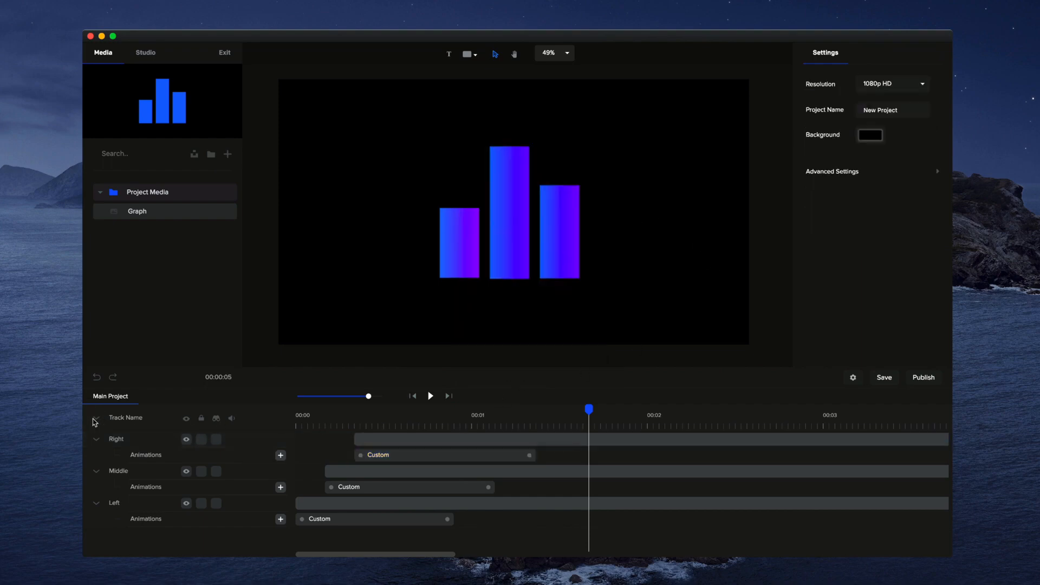
- Collapse the animation rows of all tracks and play the finished graph animation from the start
left_click(98, 421)
left_click(415, 398)
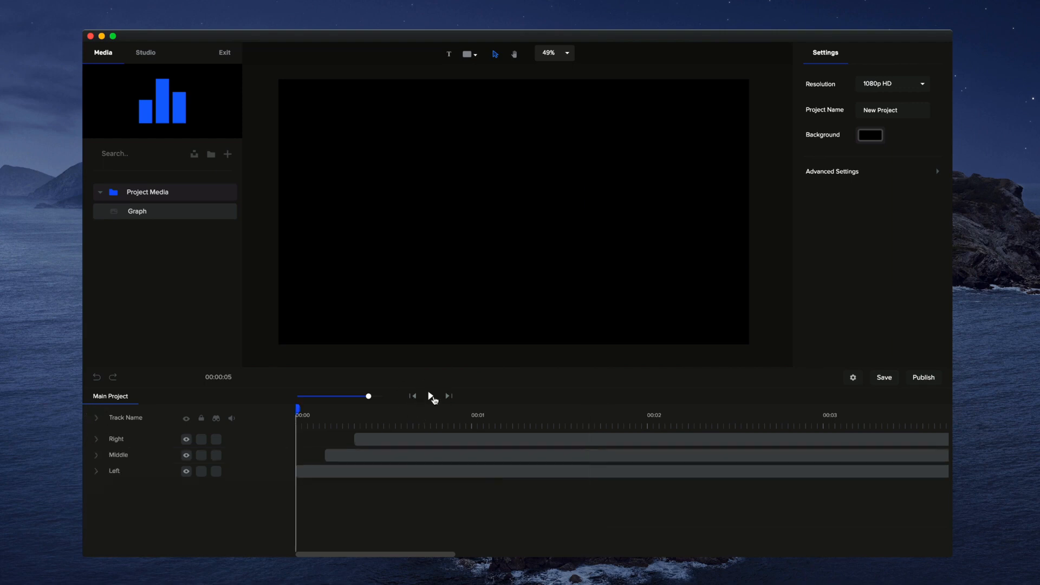
left_click(432, 397)
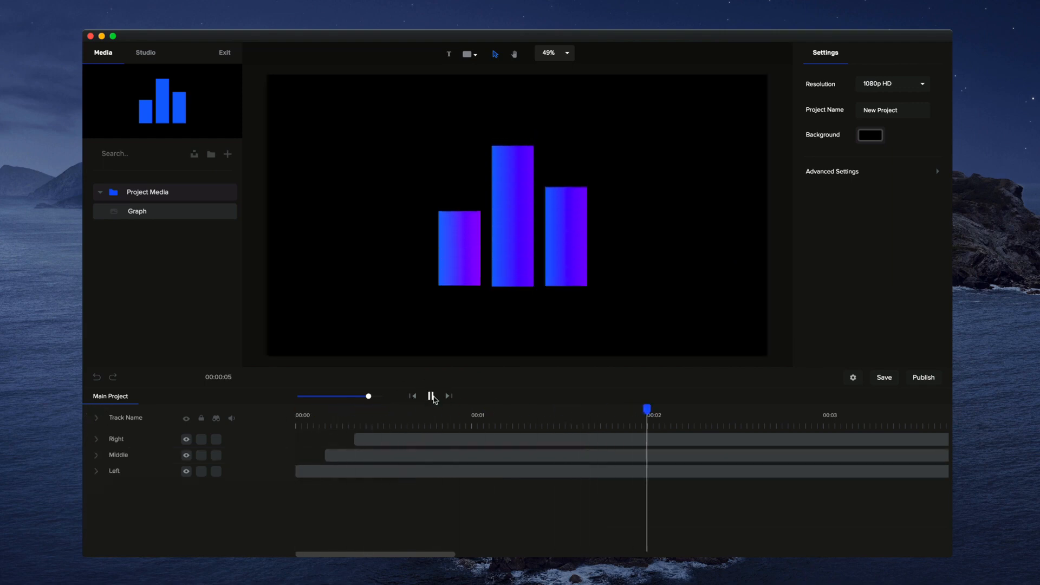
left_click(432, 397)
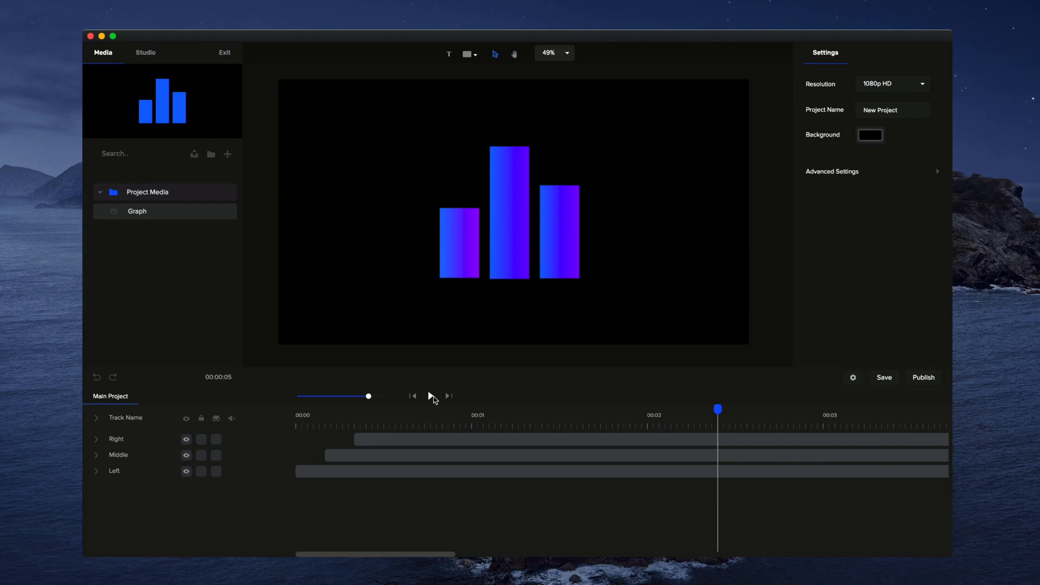